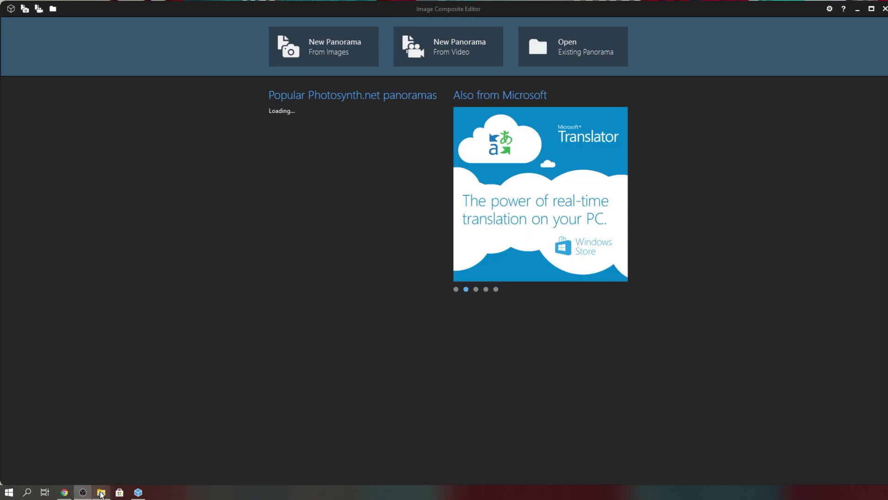
# - Import all the PANO photos from the 100_0196 folder into Image Composite Editor as a new panorama
pyautogui.click(101, 492)
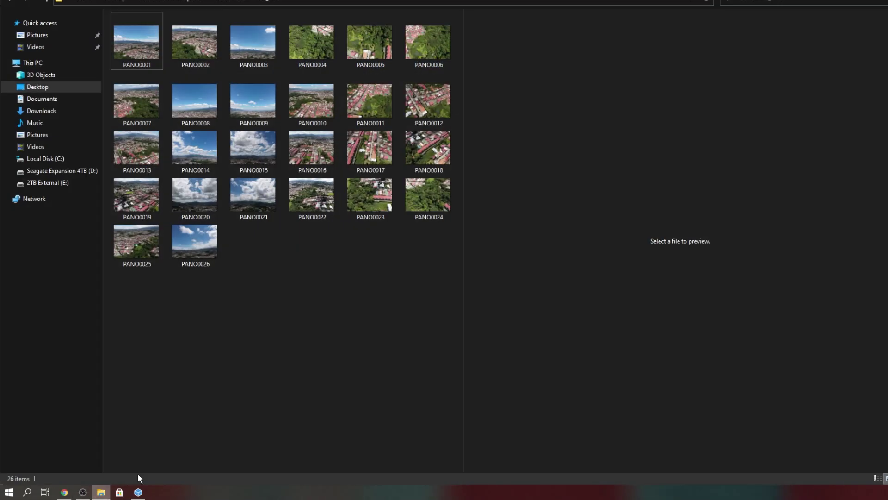
pyautogui.moveTo(424, 264); pyautogui.dragTo(113, 14)
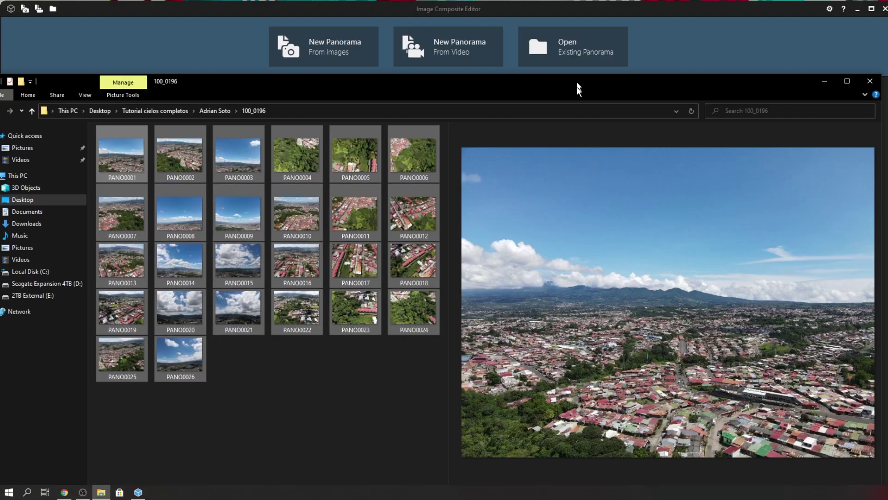
pyautogui.moveTo(579, 88); pyautogui.dragTo(587, 176)
pyautogui.moveTo(318, 263); pyautogui.dragTo(291, 145)
pyautogui.click(833, 169)
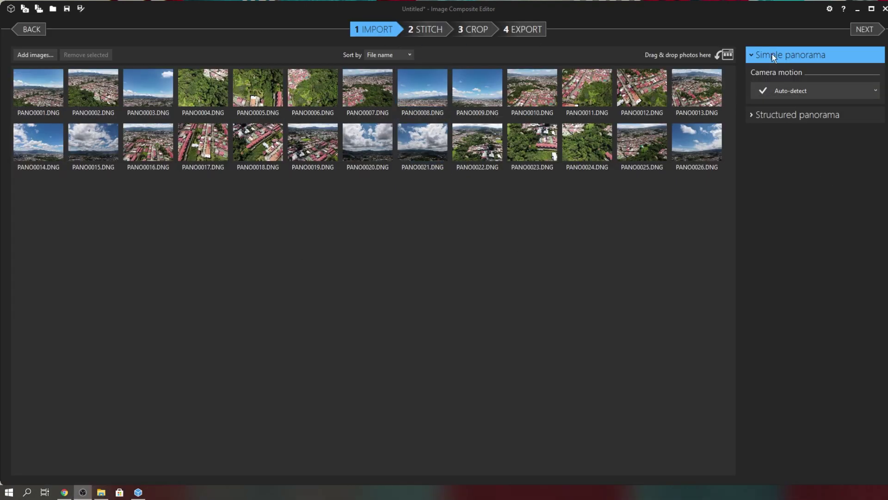
# - Stitch the photos with auto-detected camera motion and rotate the spherical panorama to a yaw of about 172 degrees
pyautogui.click(812, 91)
pyautogui.click(807, 108)
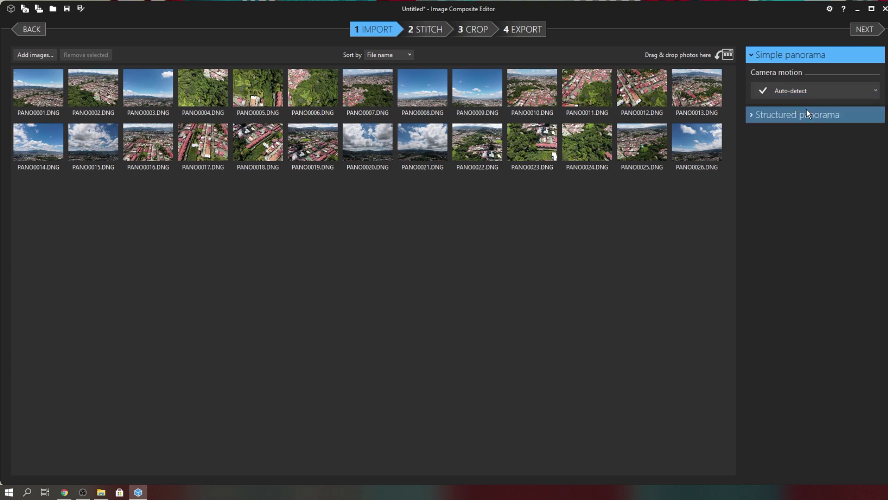
pyautogui.click(865, 29)
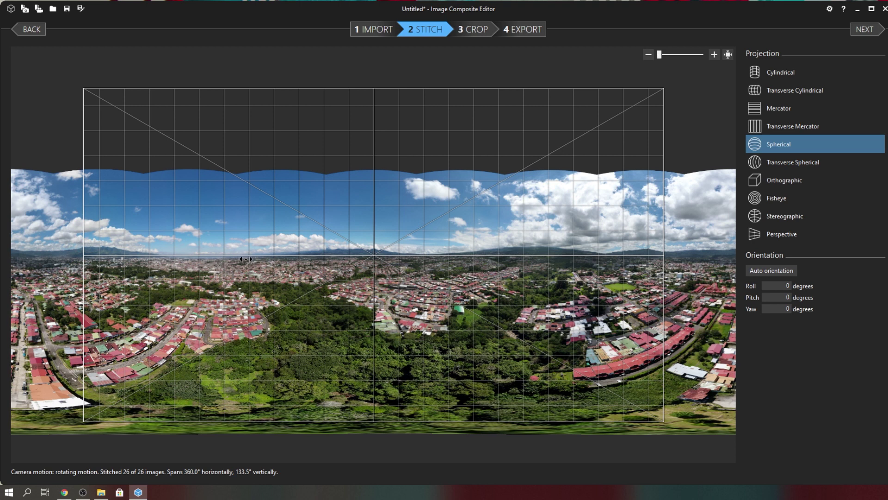
pyautogui.moveTo(258, 257); pyautogui.dragTo(595, 259)
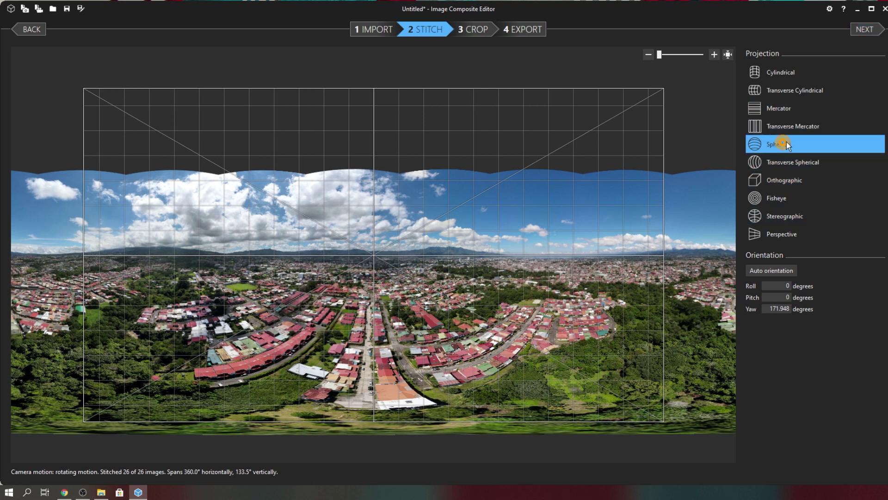
# - Fill the panorama's uneven edges with auto completion, leave it uncropped, and proceed to the export stage
pyautogui.click(872, 32)
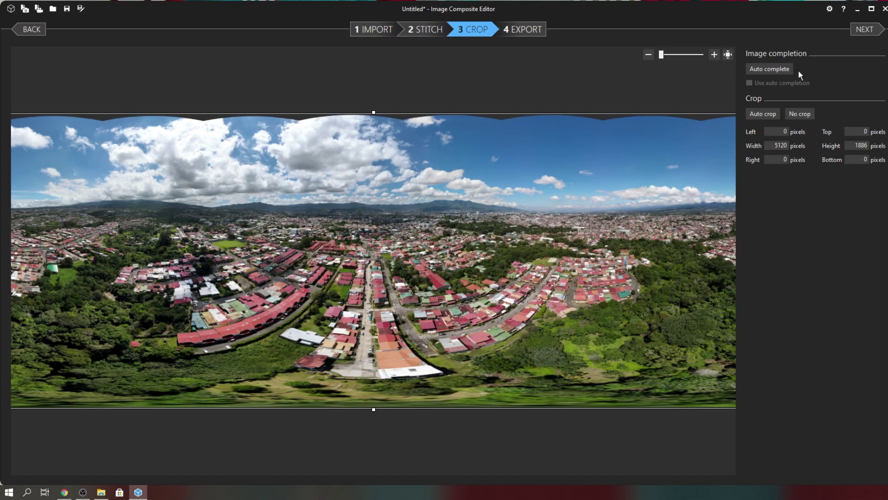
pyautogui.click(781, 69)
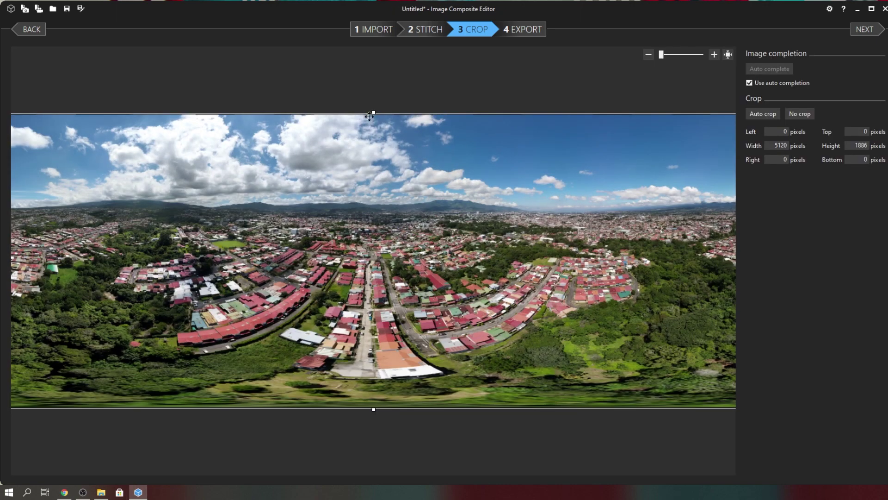
pyautogui.click(865, 29)
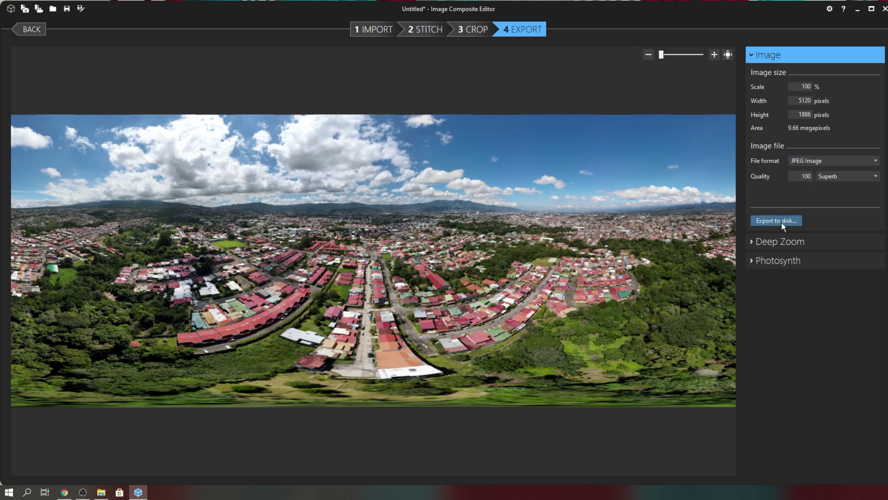
# - Export the panorama to disk as the JPEG file PANO0001_stitch in the Tutorial cielos completos folder, replacing the existing file
pyautogui.click(823, 160)
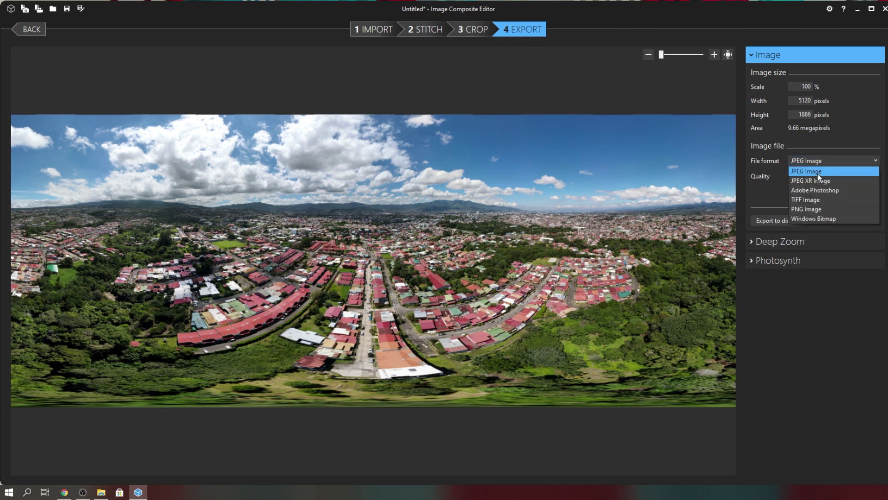
pyautogui.click(817, 172)
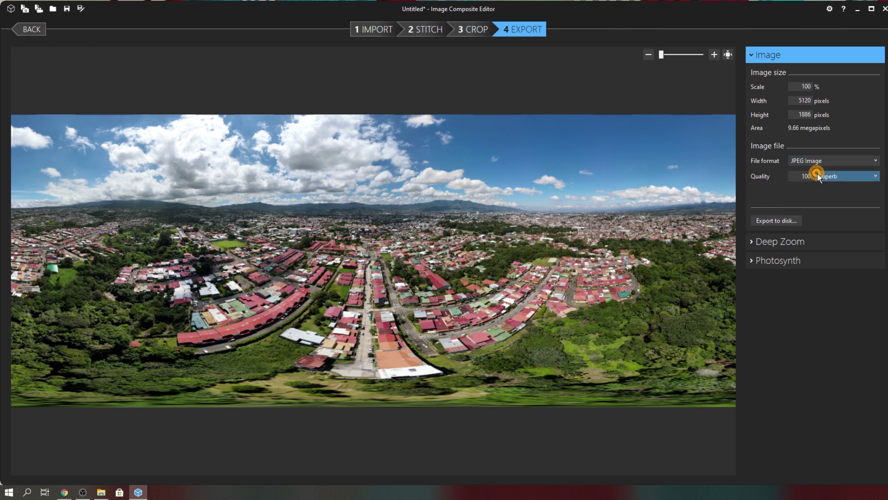
pyautogui.click(780, 223)
pyautogui.click(362, 111)
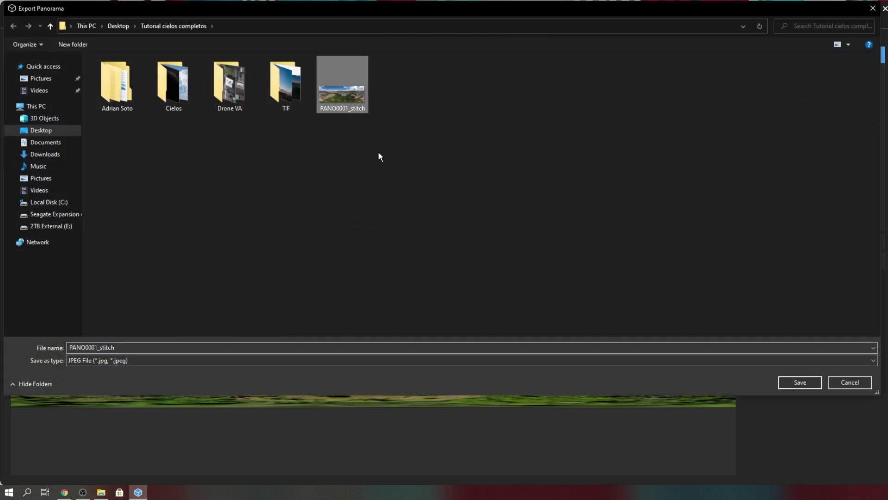
pyautogui.click(797, 381)
pyautogui.click(655, 262)
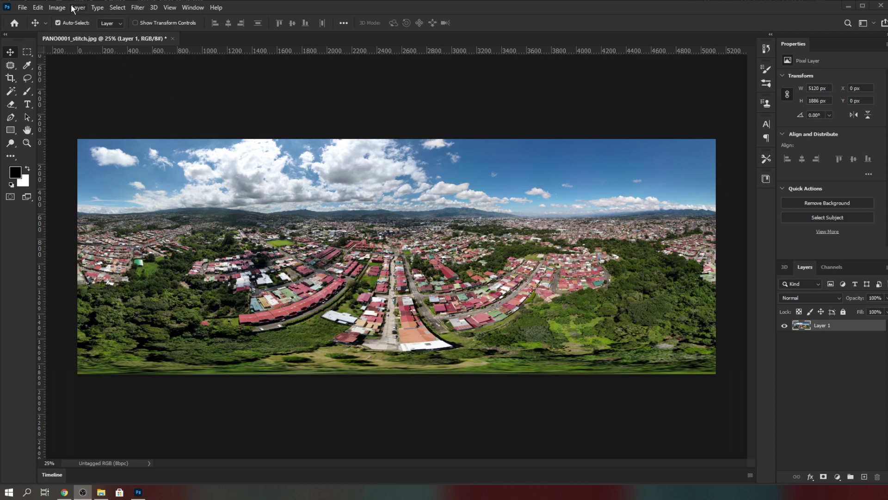
# - Switch to Photoshop and examine the stitched panorama's canvas width and height without changing them
pyautogui.click(57, 8)
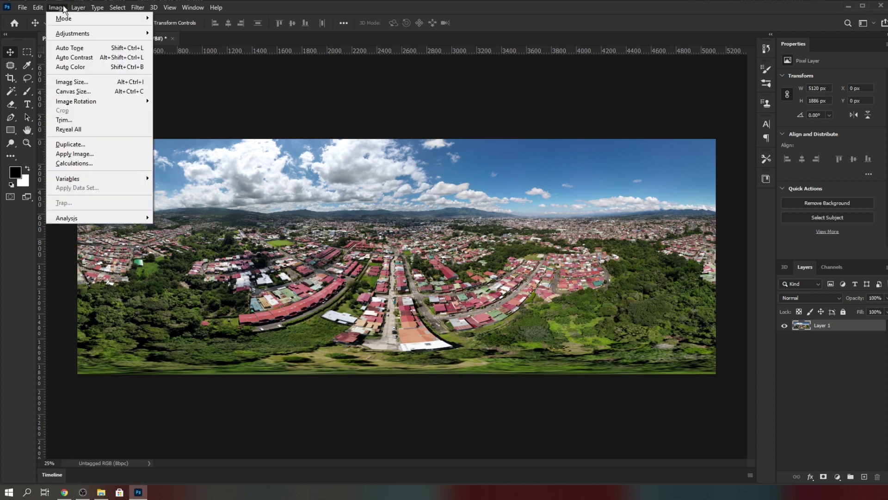
pyautogui.click(85, 94)
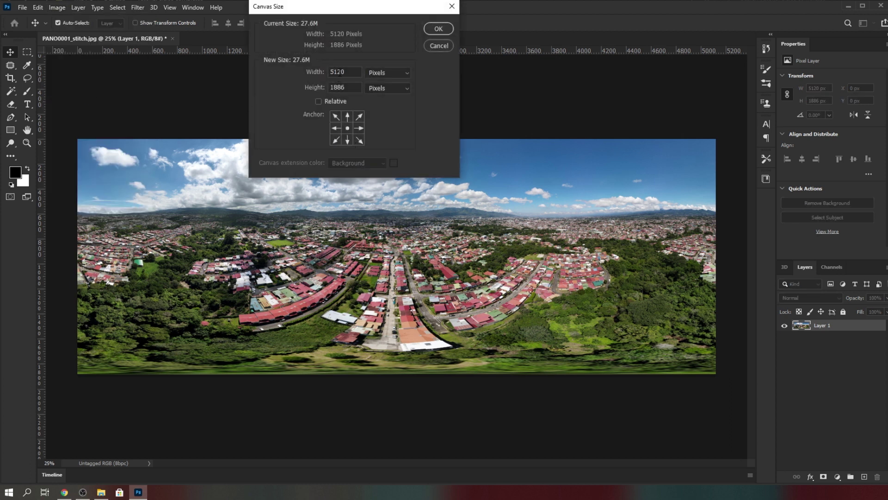
pyautogui.moveTo(349, 71); pyautogui.dragTo(322, 72)
pyautogui.moveTo(349, 86); pyautogui.dragTo(335, 84)
pyautogui.click(437, 46)
# - Try to create a spherical panorama layer from the selected layer and look around its sky
pyautogui.click(154, 7)
pyautogui.moveTo(178, 48)
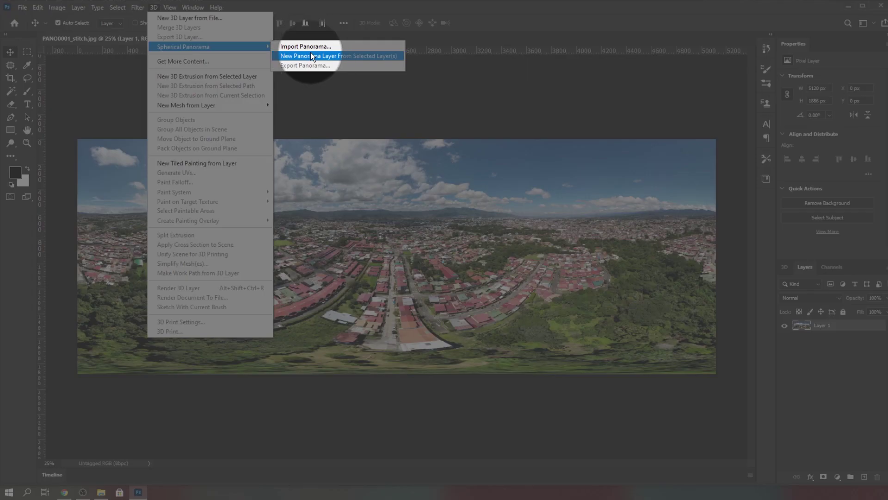
pyautogui.click(310, 54)
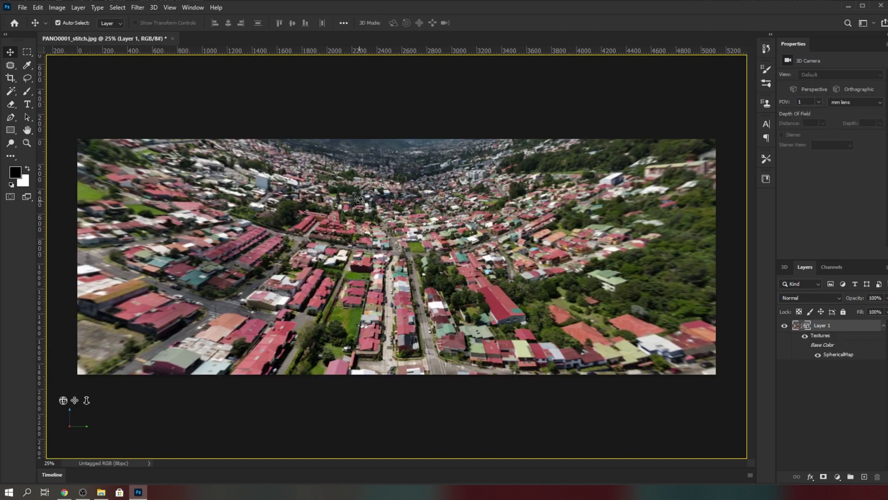
pyautogui.moveTo(360, 200)
pyautogui.mouseDown()
pyautogui.moveTo(114, 204)
pyautogui.moveTo(353, 198)
pyautogui.mouseUp()
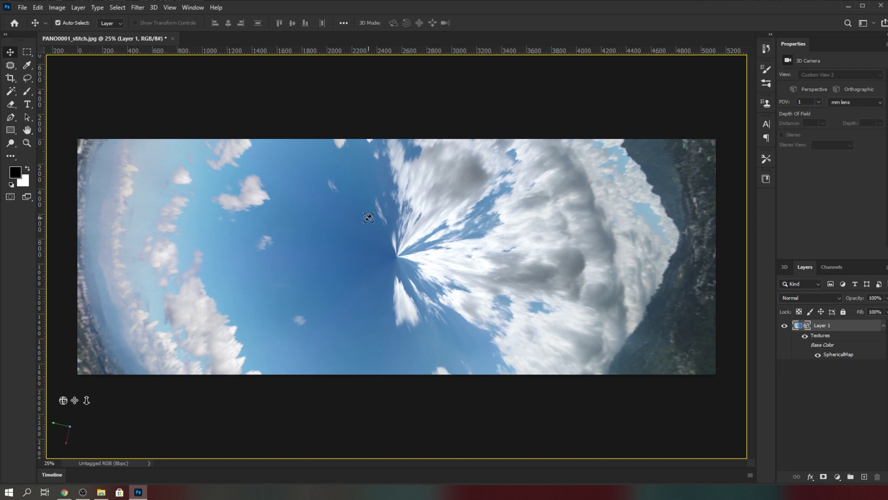
# - Undo the camera rotation and the creation of the spherical panorama layer
pyautogui.press('ctrl')
pyautogui.hotkey('ctrl', 'z')
pyautogui.hotkey('ctrl', 'z')
pyautogui.hotkey('ctrl', 'z')
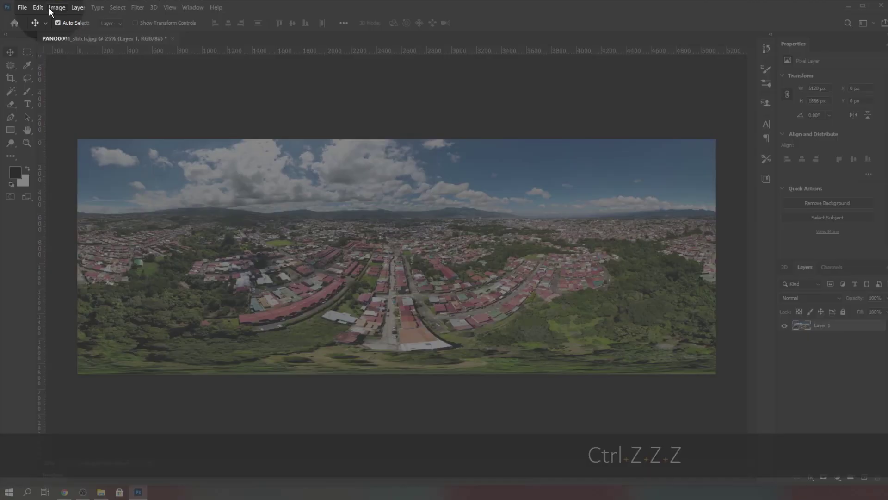
# - Set the canvas height to 2560 pixels, anchored at the bottom centre so blank space is added above the sky
pyautogui.click(55, 7)
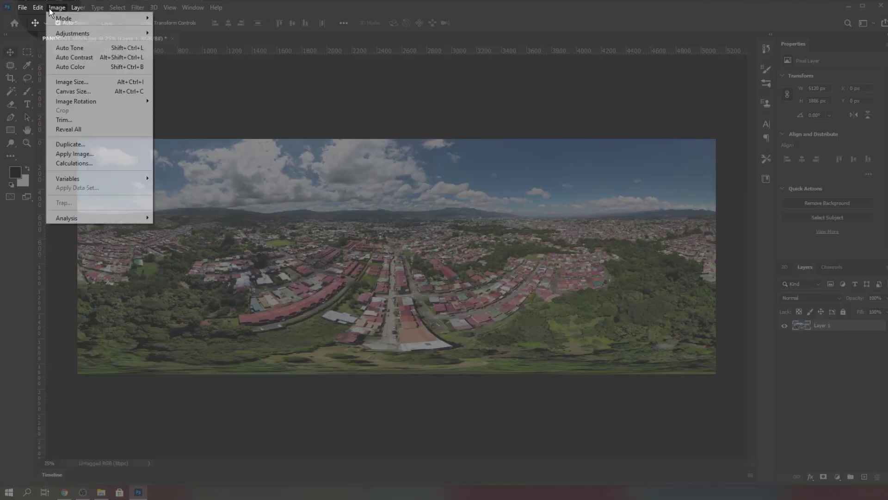
pyautogui.click(81, 93)
pyautogui.doubleClick(348, 87)
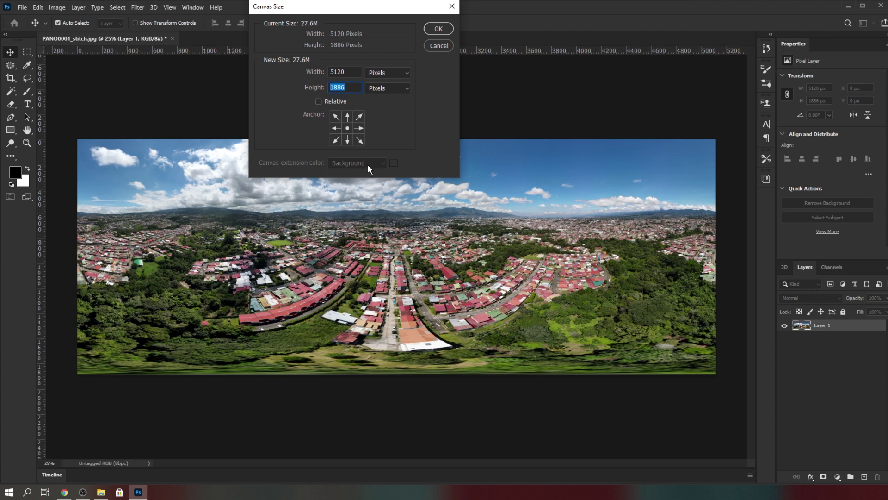
pyautogui.write('2560')
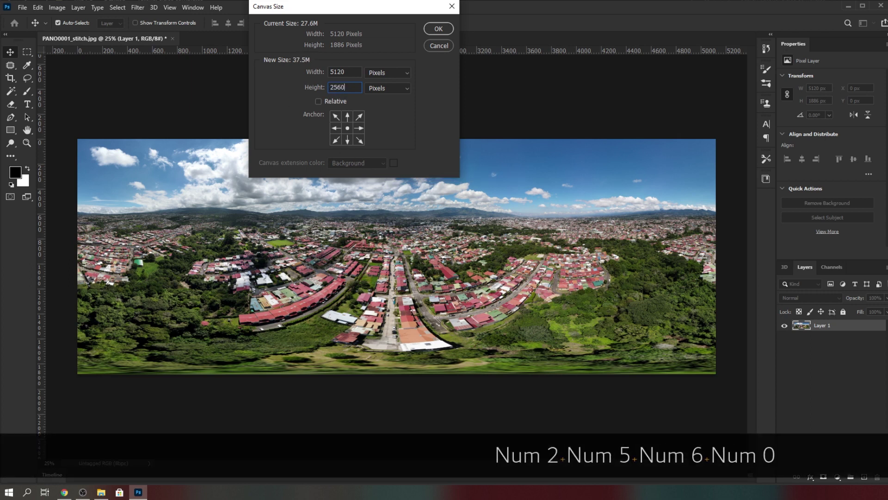
pyautogui.moveTo(374, 13); pyautogui.dragTo(378, 132)
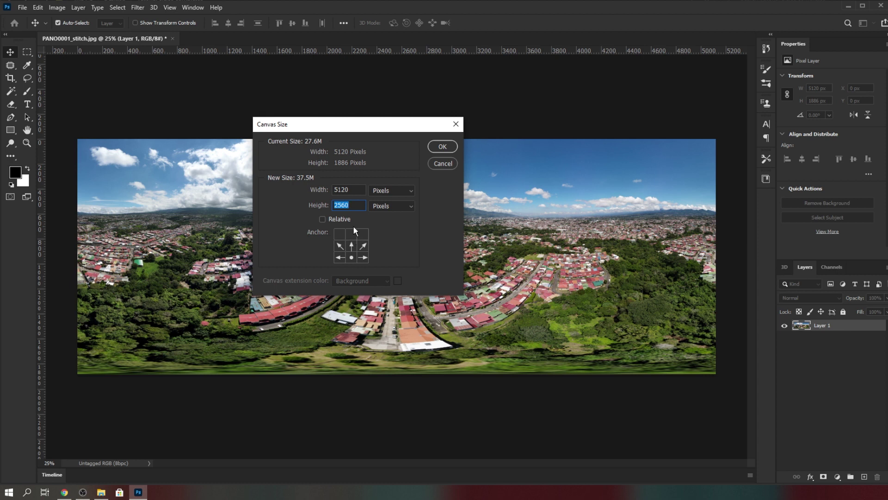
pyautogui.click(442, 146)
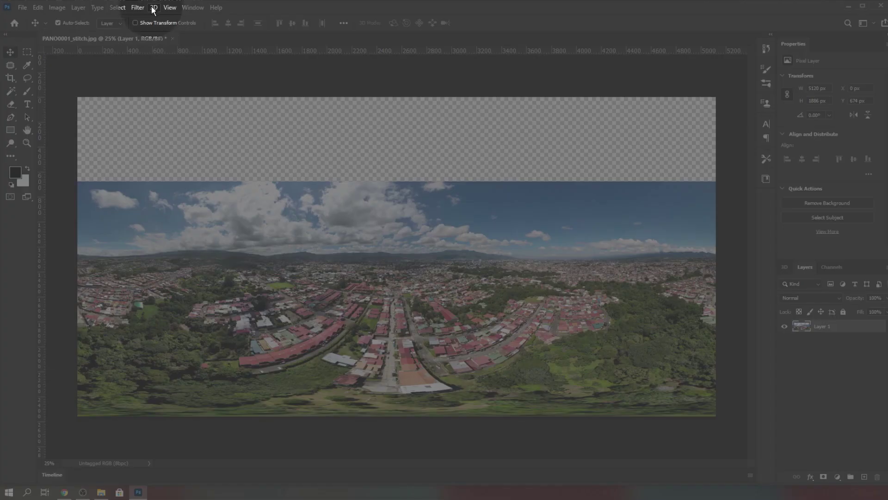
# - Create a new spherical panorama layer from the extended layer and rotate the camera to inspect the scene
pyautogui.click(153, 8)
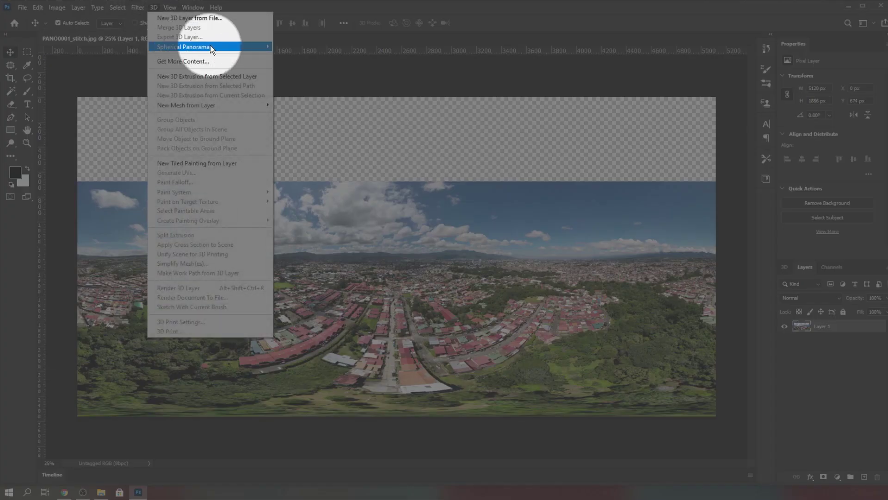
pyautogui.moveTo(259, 46)
pyautogui.click(310, 56)
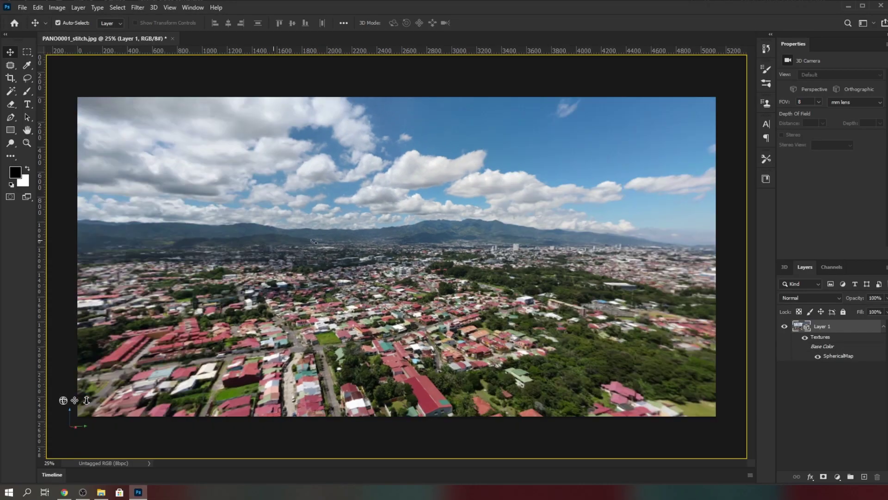
pyautogui.moveTo(314, 241); pyautogui.dragTo(275, 310)
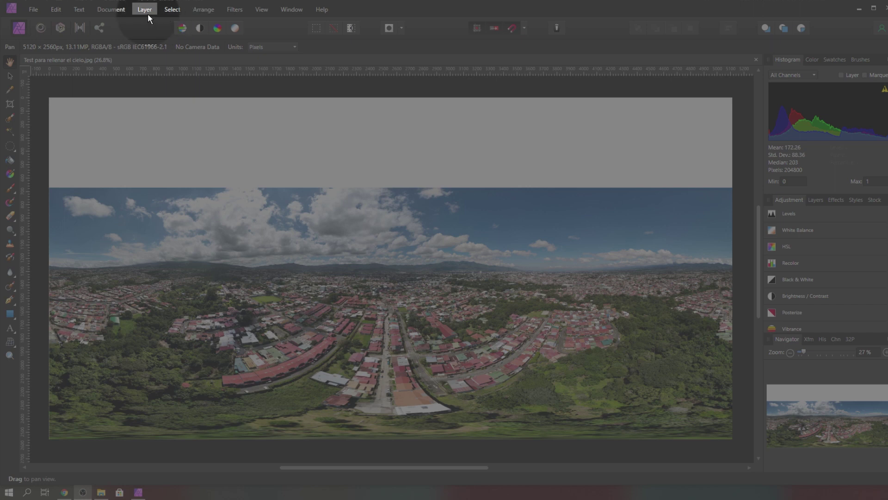
# - Switch to Affinity Photo, apply an equirectangular live projection to the extended panorama, and look up at the blank sky area
pyautogui.click(144, 10)
pyautogui.moveTo(239, 149)
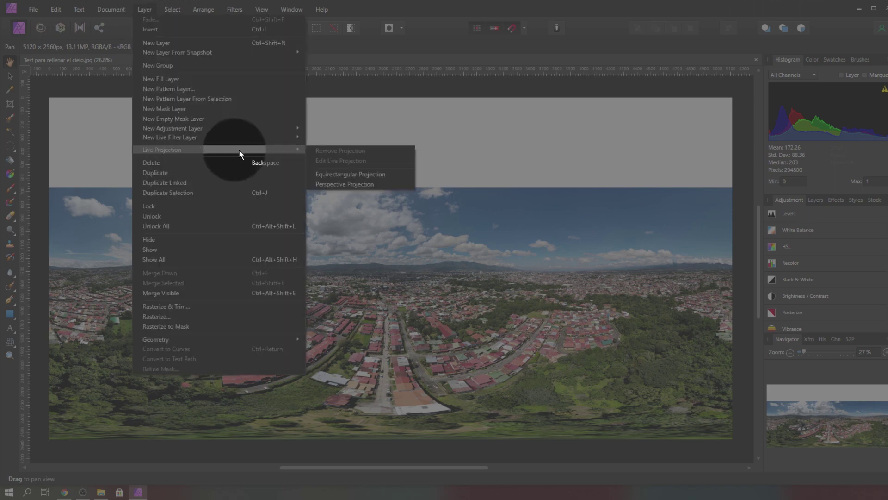
pyautogui.click(363, 173)
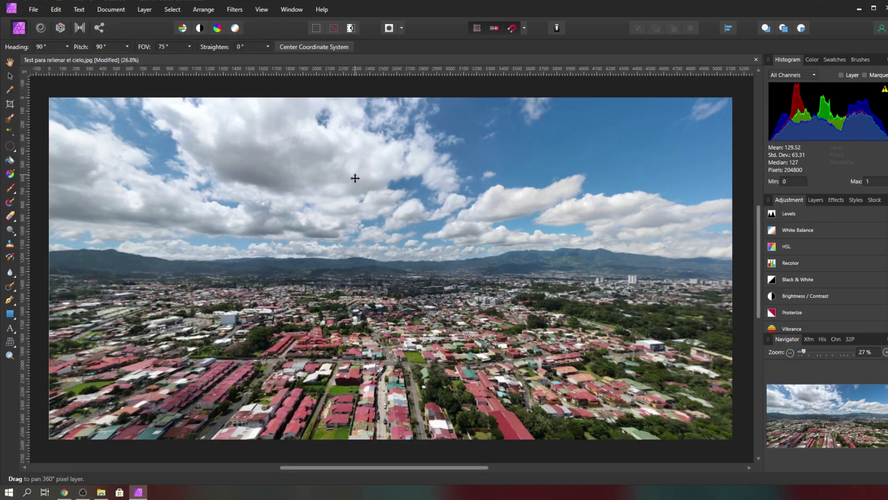
pyautogui.moveTo(350, 209); pyautogui.dragTo(319, 189)
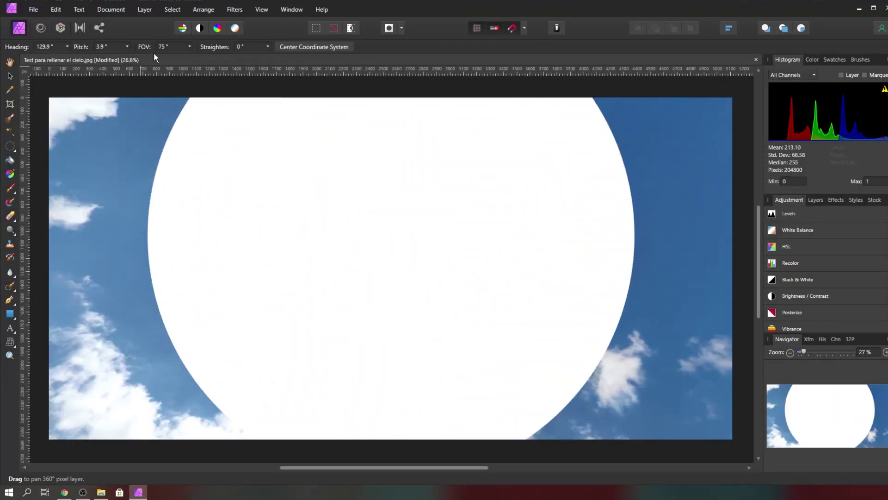
# - Set the live projection's pitch to 0° and its field of view to 90°, and leave projection editing
pyautogui.click(114, 46)
pyautogui.write('0')
pyautogui.press('Return')
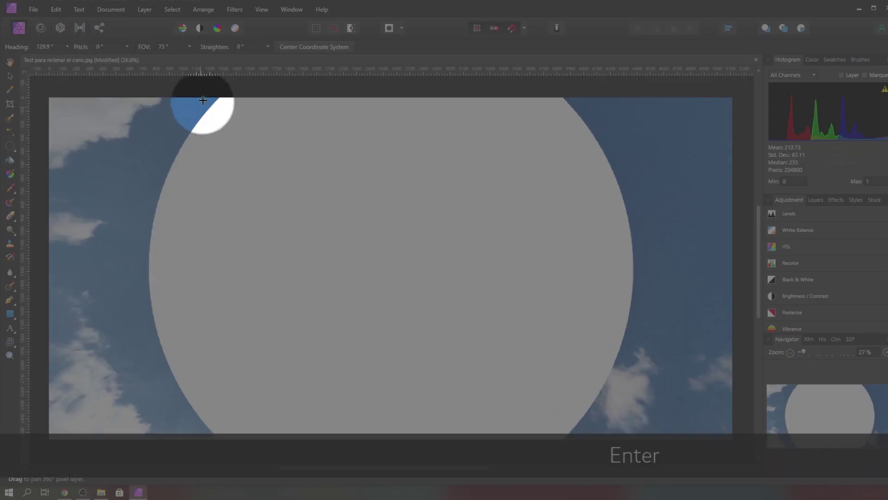
pyautogui.click(190, 46)
pyautogui.moveTo(190, 56); pyautogui.dragTo(209, 59)
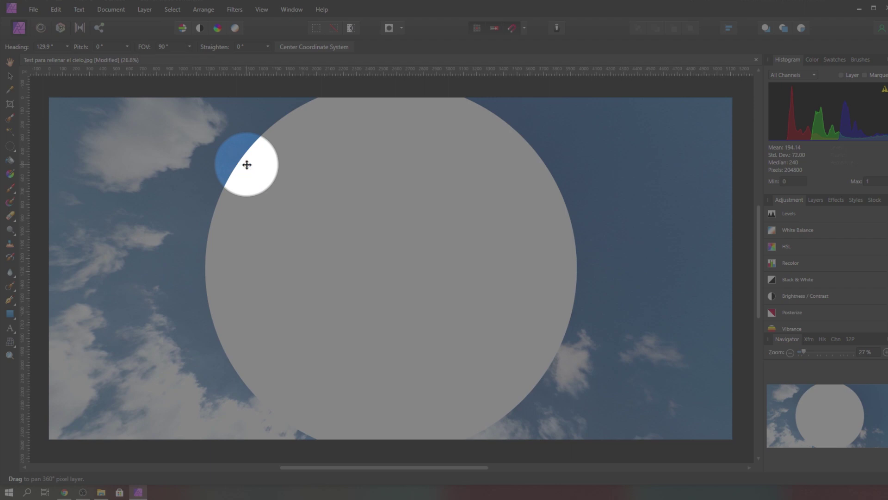
pyautogui.press('v')
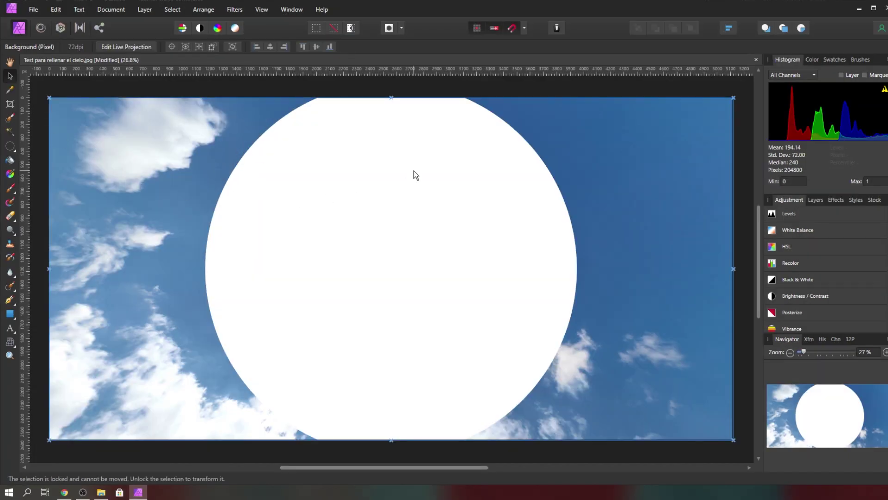
# - Edit the live projection again to rotate the sky around the blank circle, and return to the Move tool
pyautogui.click(132, 48)
pyautogui.moveTo(404, 182); pyautogui.dragTo(277, 200)
pyautogui.press('v')
pyautogui.click(429, 271)
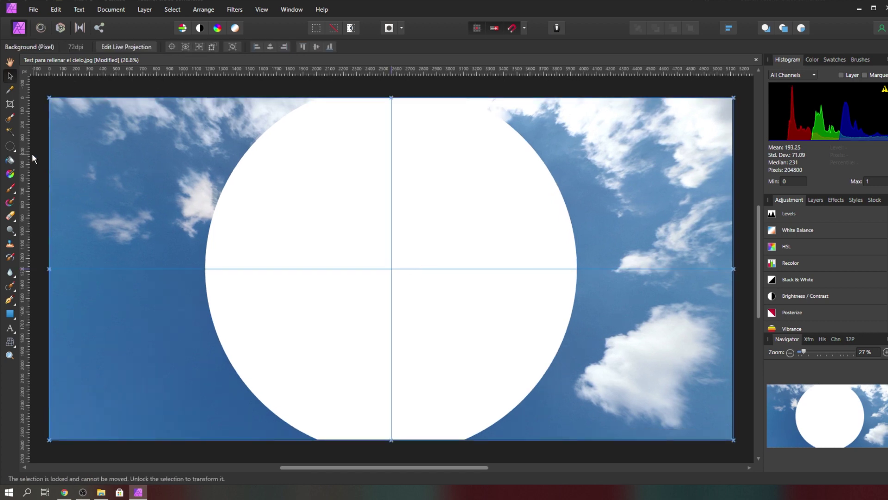
# - Draw a circular marquee selection from the guides' intersection, slightly larger than the blank white circle in the sky
pyautogui.click(10, 145)
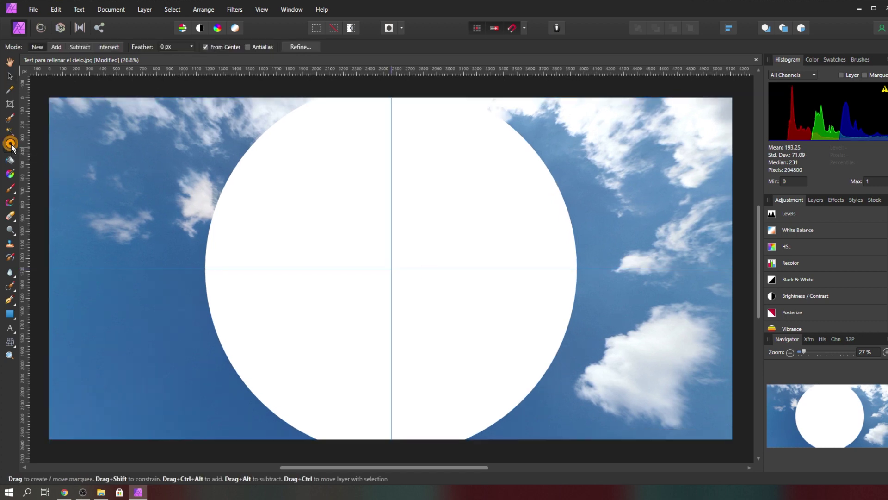
pyautogui.hotkey('ctrl', 'shift')
pyautogui.moveTo(391, 268); pyautogui.dragTo(213, 116)
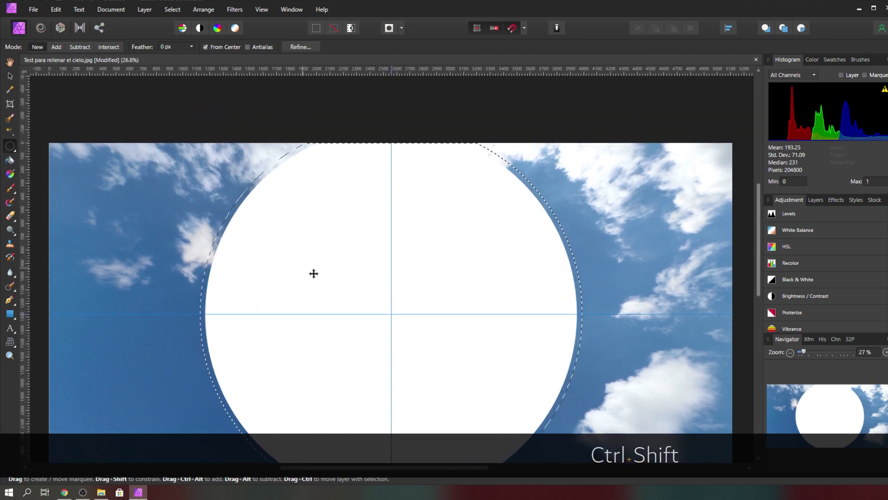
pyautogui.scroll(-2, 499, 287)
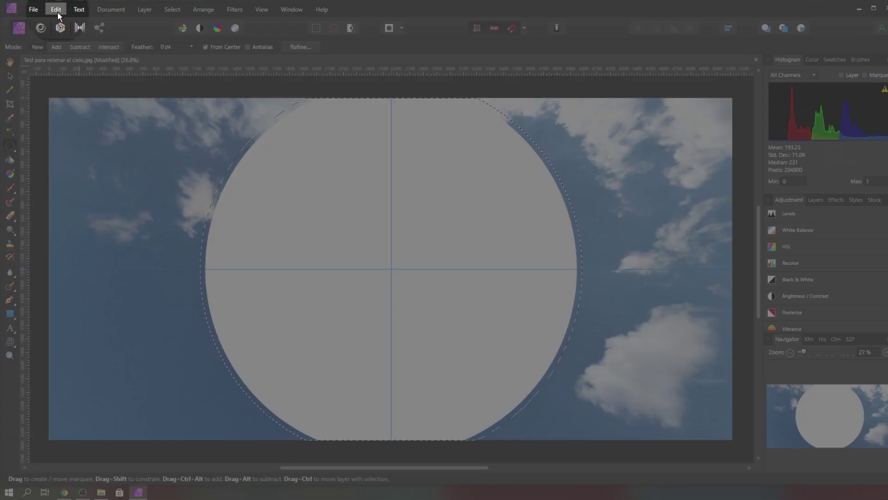
# - Fill the selected circle using Inpainting at 100% opacity, and deselect it
pyautogui.click(57, 10)
pyautogui.click(67, 138)
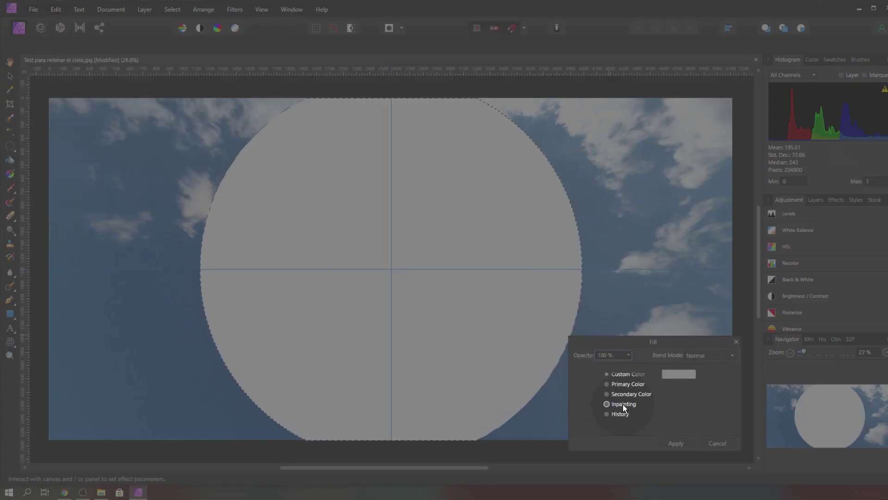
pyautogui.click(620, 404)
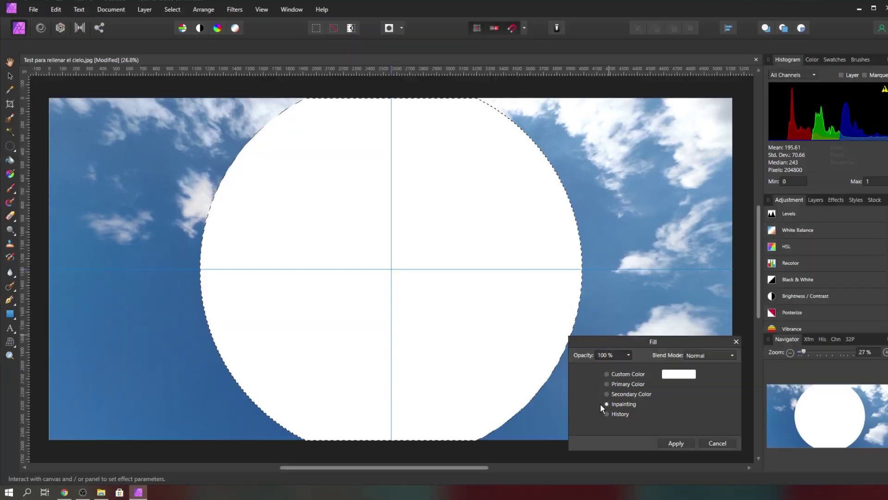
pyautogui.click(672, 443)
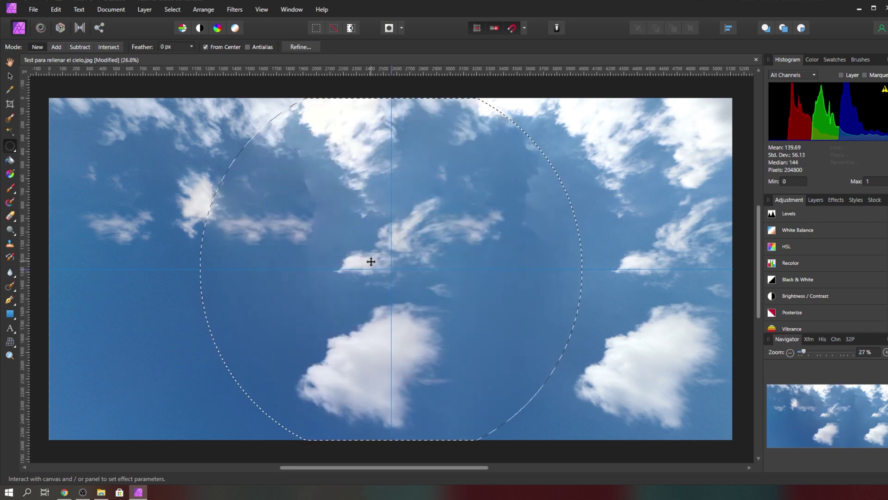
pyautogui.hotkey('ctrl', 'd')
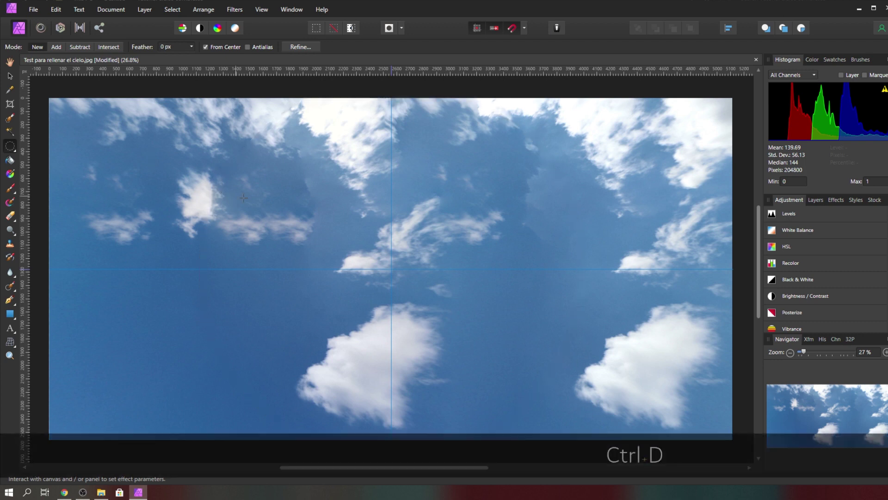
# - Rotate the live projection to the leftover white sliver below the cloud and remove it with the Inpainting Brush
pyautogui.click(13, 76)
pyautogui.click(142, 51)
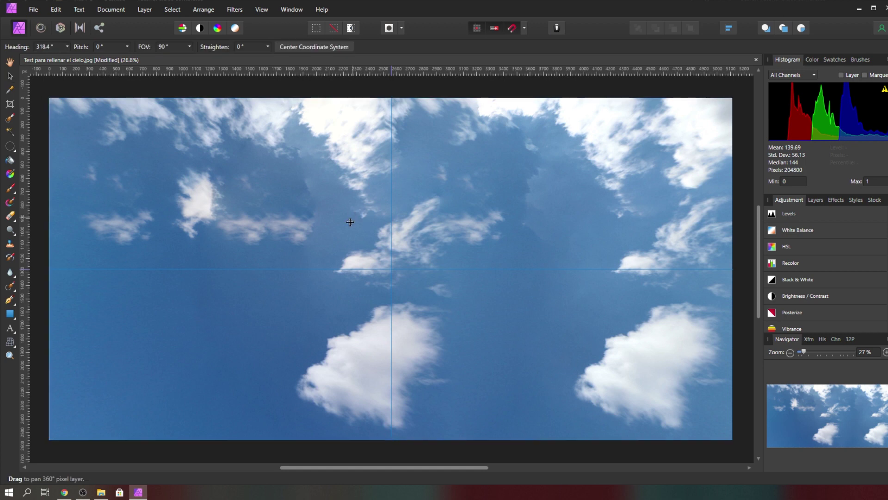
pyautogui.moveTo(327, 264); pyautogui.dragTo(648, 315)
pyautogui.moveTo(417, 253); pyautogui.dragTo(440, 256)
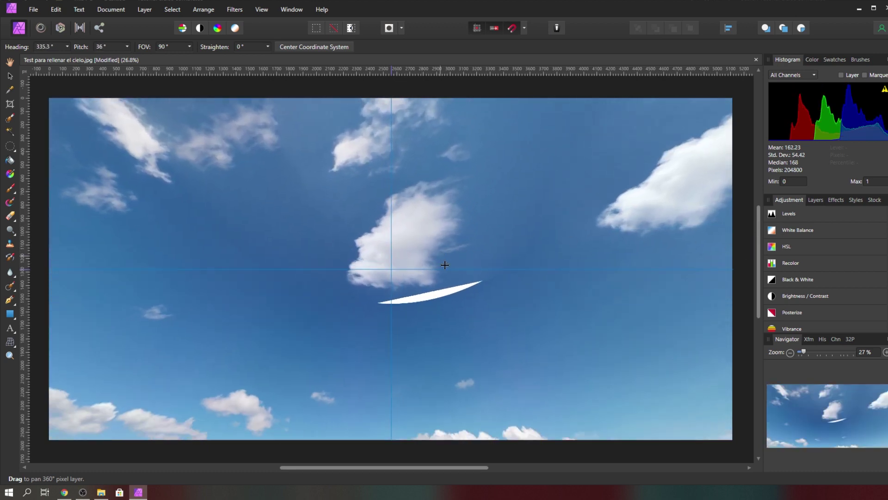
pyautogui.moveTo(429, 289); pyautogui.dragTo(445, 328)
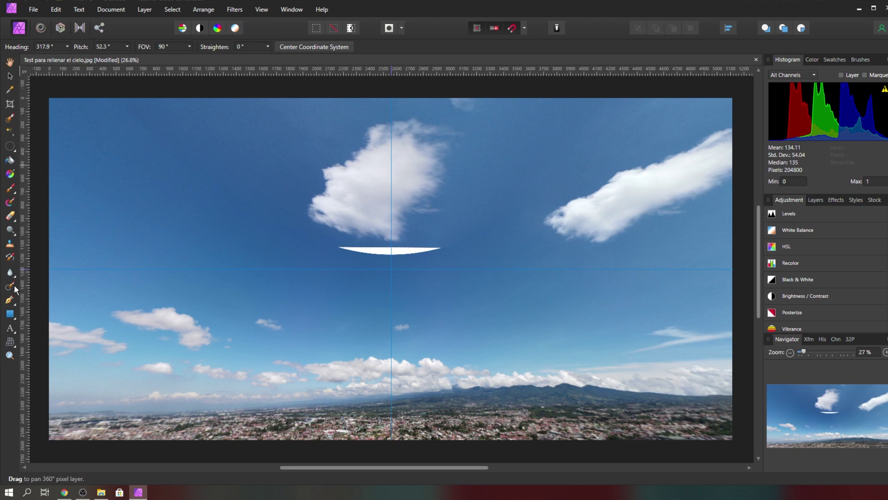
pyautogui.click(10, 287)
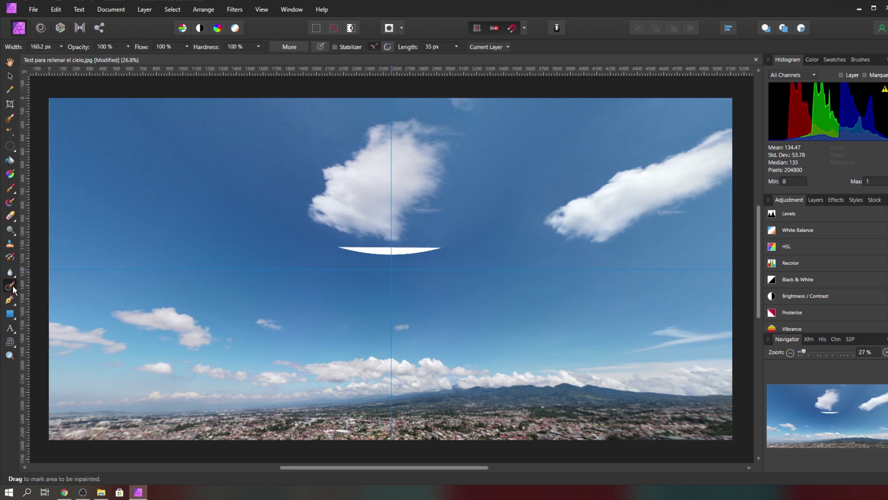
pyautogui.moveTo(339, 244); pyautogui.dragTo(443, 249)
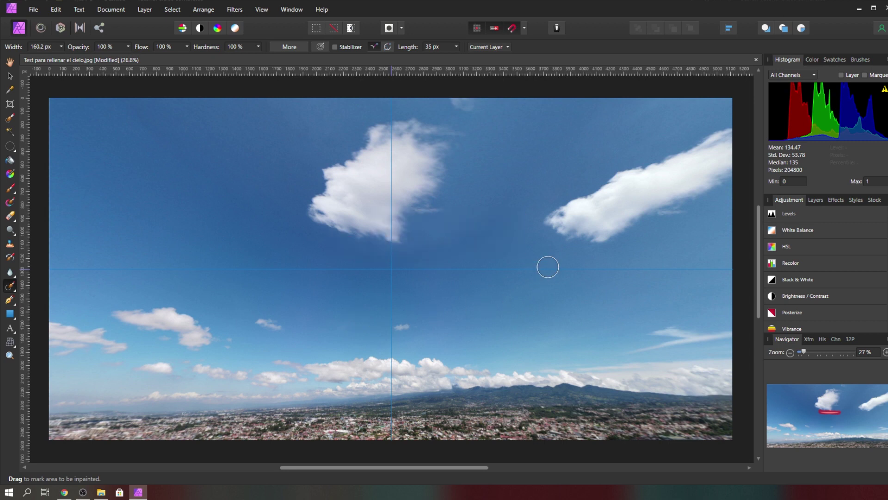
# - Rotate the live projection around the sky and horizon to examine the filled area for remaining gaps and seams
pyautogui.moveTo(128, 105)
pyautogui.mouseDown()
pyautogui.moveTo(233, 186)
pyautogui.moveTo(310, 230)
pyautogui.mouseUp()
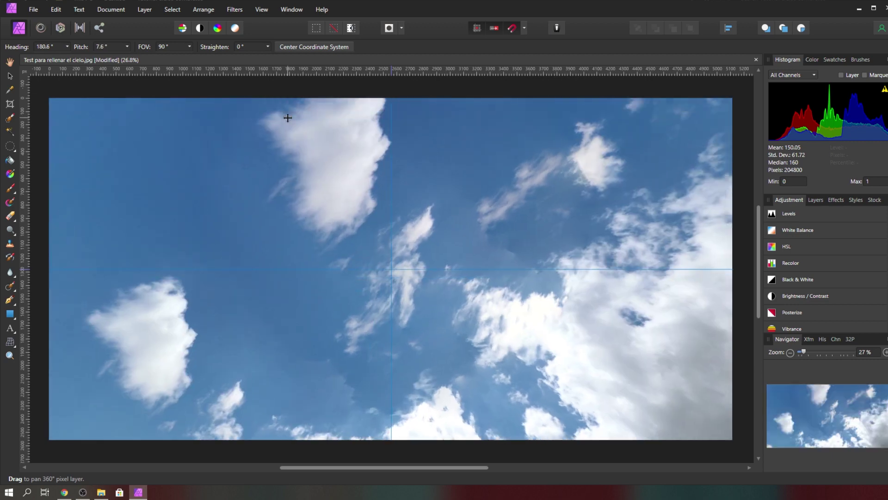
pyautogui.moveTo(456, 202); pyautogui.dragTo(485, 245)
pyautogui.moveTo(301, 363)
pyautogui.mouseDown()
pyautogui.moveTo(341, 377)
pyautogui.moveTo(343, 398)
pyautogui.mouseUp()
pyautogui.press('v')
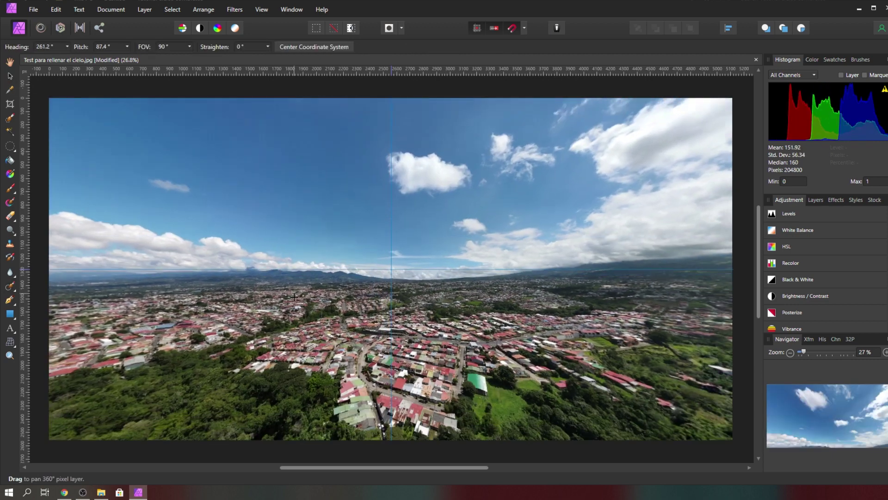
pyautogui.moveTo(294, 297); pyautogui.dragTo(577, 171)
pyautogui.moveTo(397, 262); pyautogui.dragTo(284, 315)
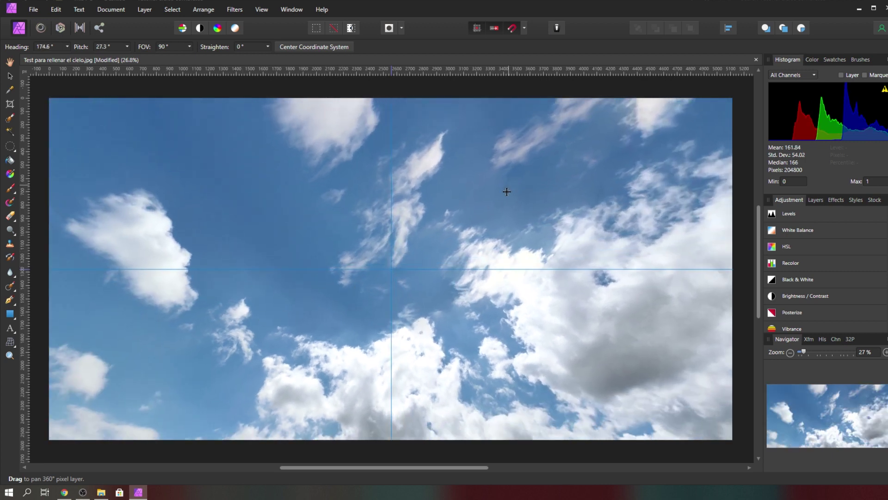
pyautogui.moveTo(433, 200); pyautogui.dragTo(604, 179)
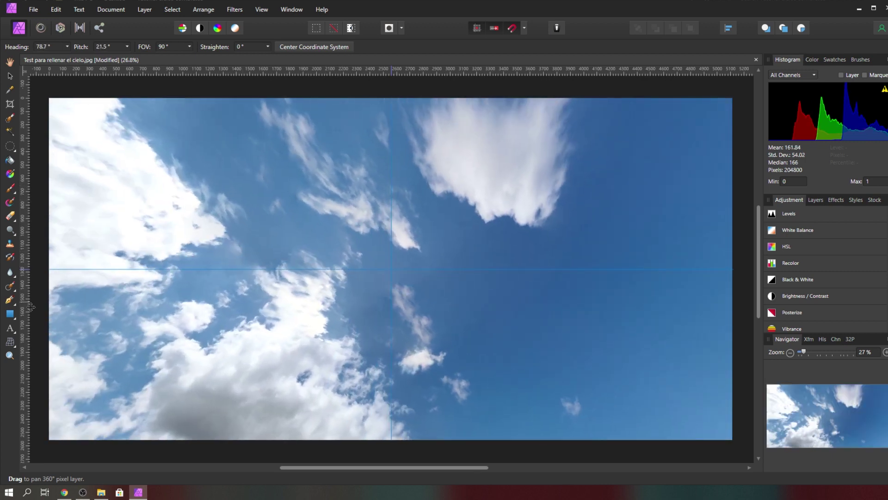
pyautogui.click(10, 286)
pyautogui.click(15, 287)
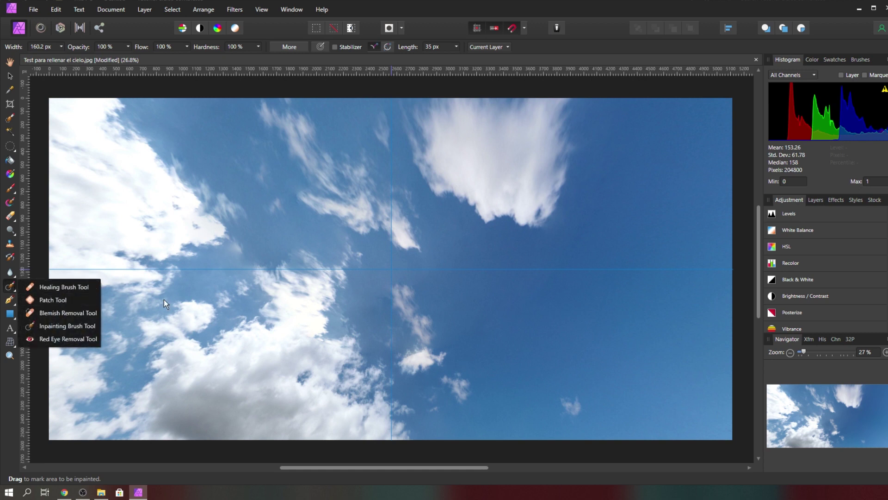
pyautogui.click(10, 286)
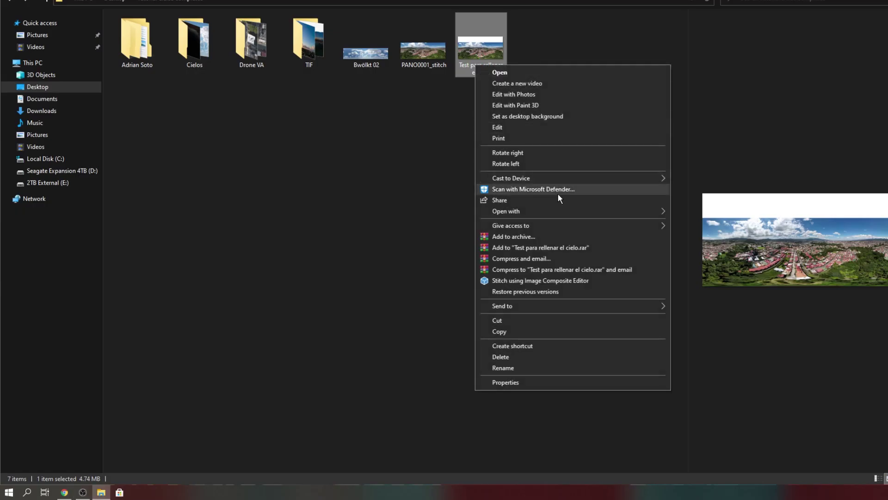
# - Open the images "Test para rellenar el cielo" and "Bwölkt 02" from the folder in Adobe Photoshop 2021
pyautogui.moveTo(565, 212)
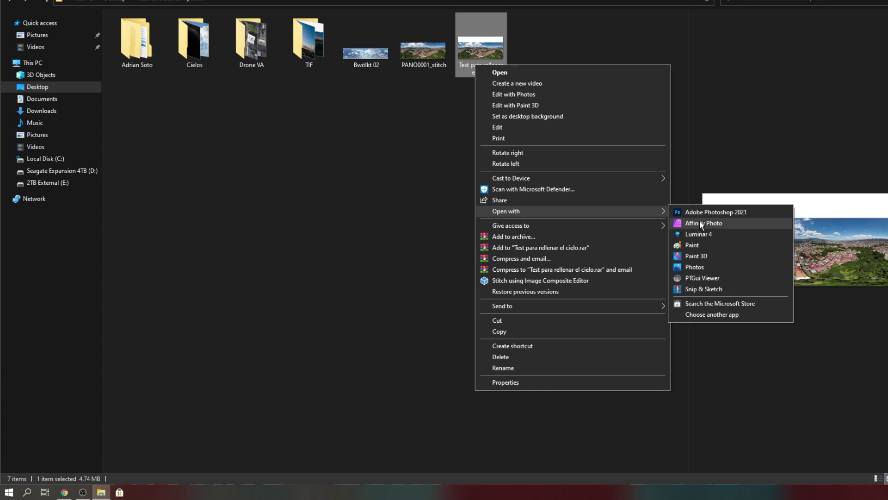
pyautogui.click(704, 213)
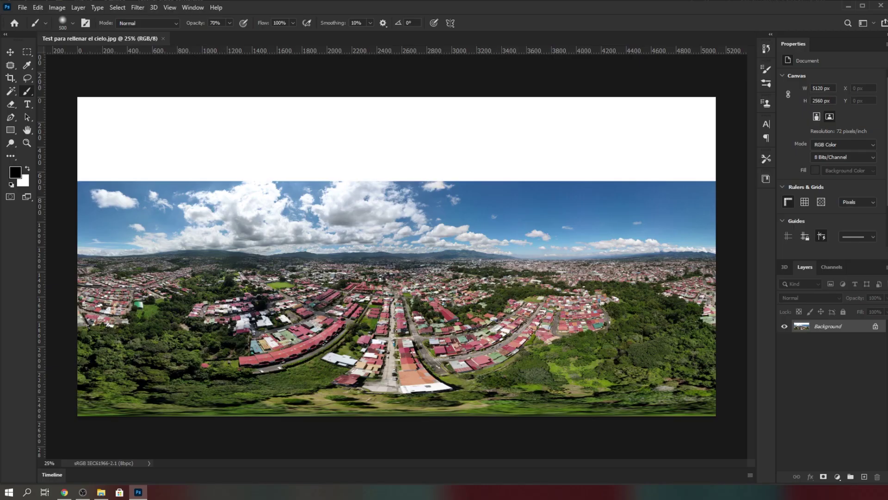
pyautogui.hotkey('alt', 'Tab')
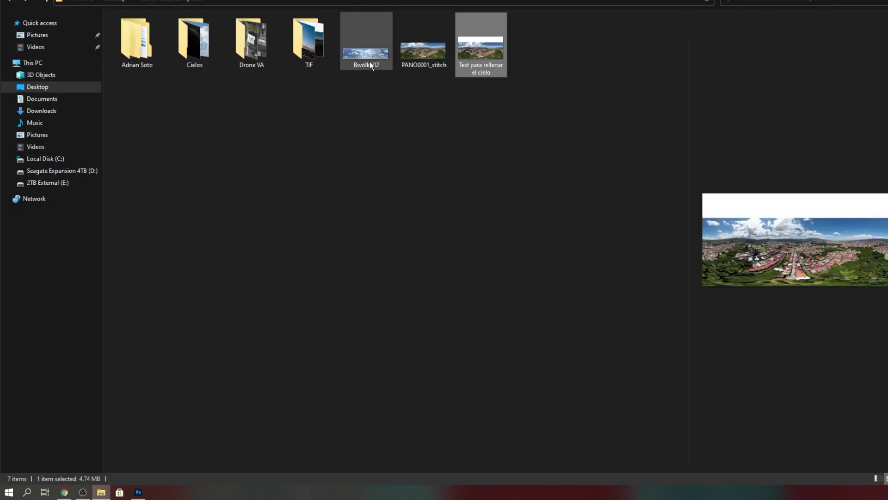
pyautogui.rightClick(370, 60)
pyautogui.moveTo(476, 209)
pyautogui.click(549, 210)
# - Add the Bwölkt 02 sky to the panorama as a layer, scaled to 36.57% so it spans the canvas width above the horizon
pyautogui.moveTo(363, 232); pyautogui.dragTo(306, 181)
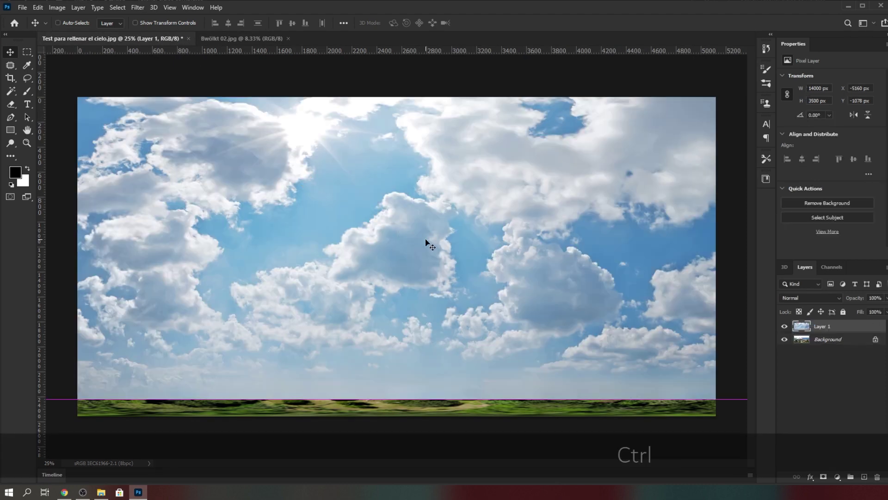
pyautogui.hotkey('ctrl', 't')
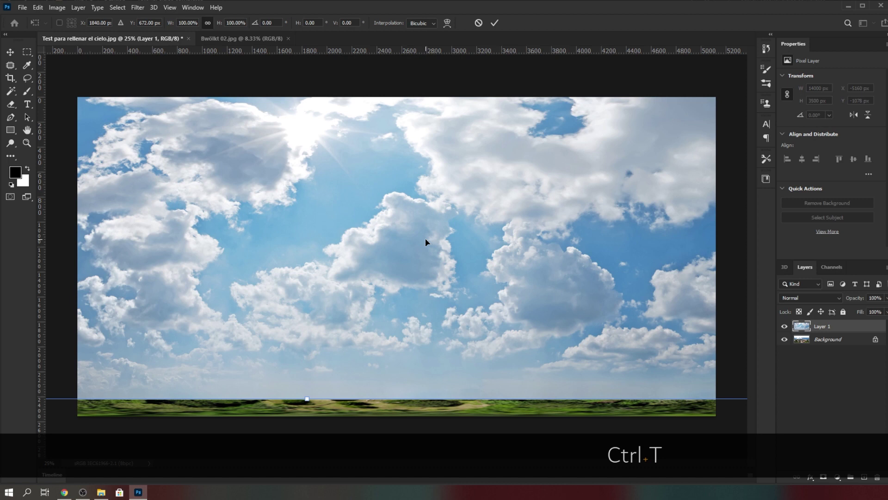
pyautogui.hotkey('ctrl', '0')
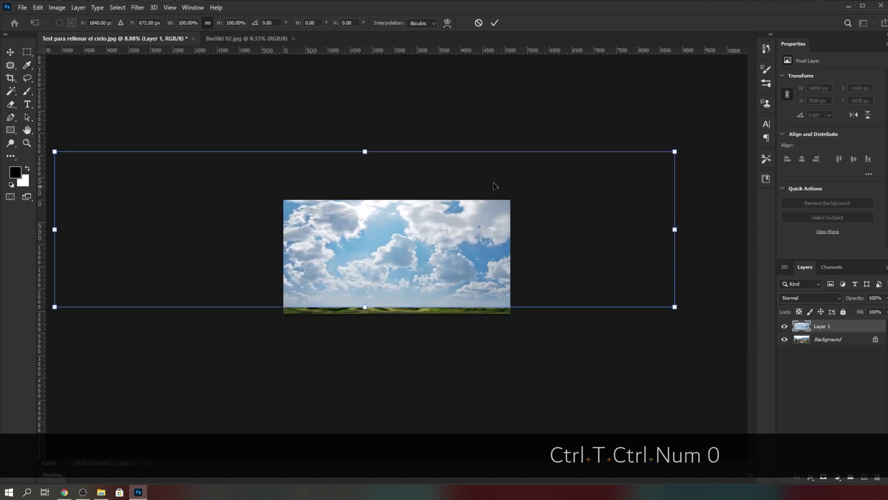
pyautogui.moveTo(559, 252); pyautogui.dragTo(591, 244)
pyautogui.moveTo(705, 299); pyautogui.dragTo(508, 257)
pyautogui.moveTo(438, 220); pyautogui.dragTo(440, 226)
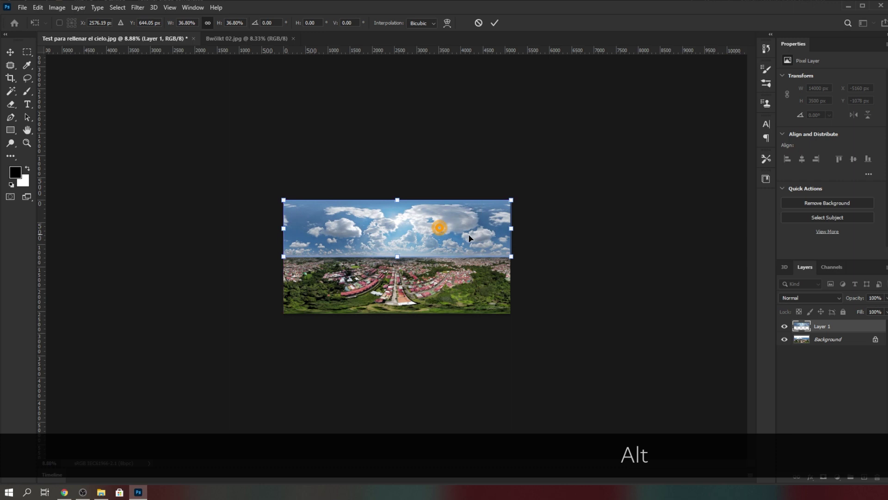
pyautogui.moveTo(513, 229); pyautogui.dragTo(510, 228)
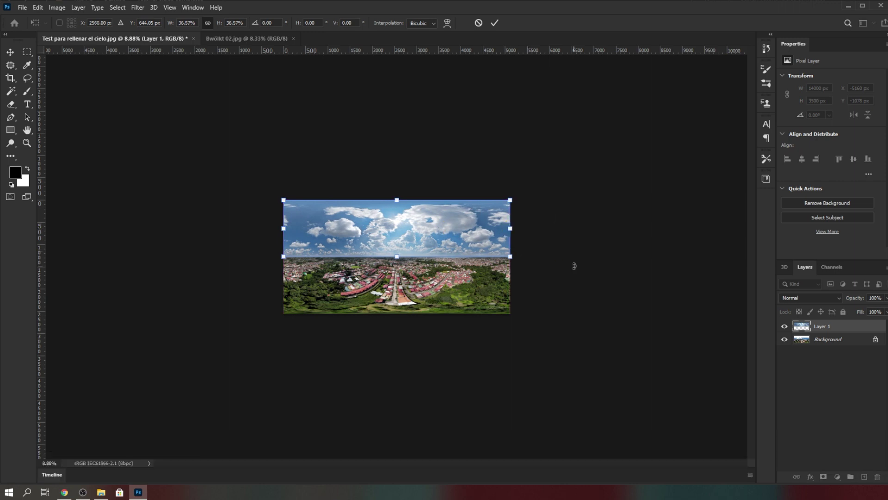
pyautogui.press('Return')
pyautogui.hotkey('ctrl', '0')
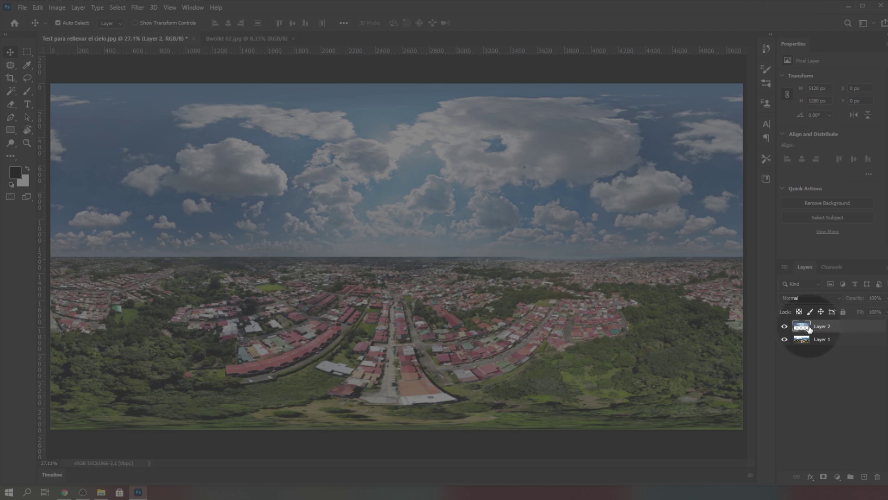
# - Add a layer mask to the sky layer and choose the Brush tool with black as the foreground colour
pyautogui.click(824, 476)
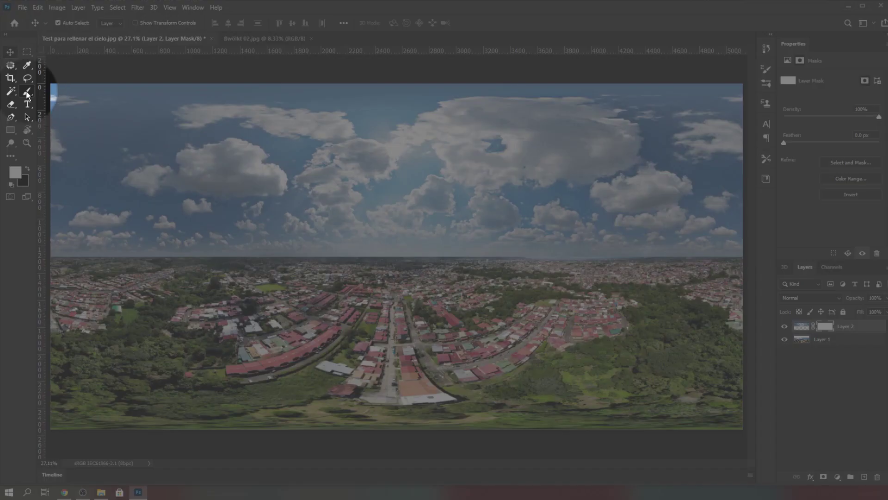
pyautogui.click(27, 93)
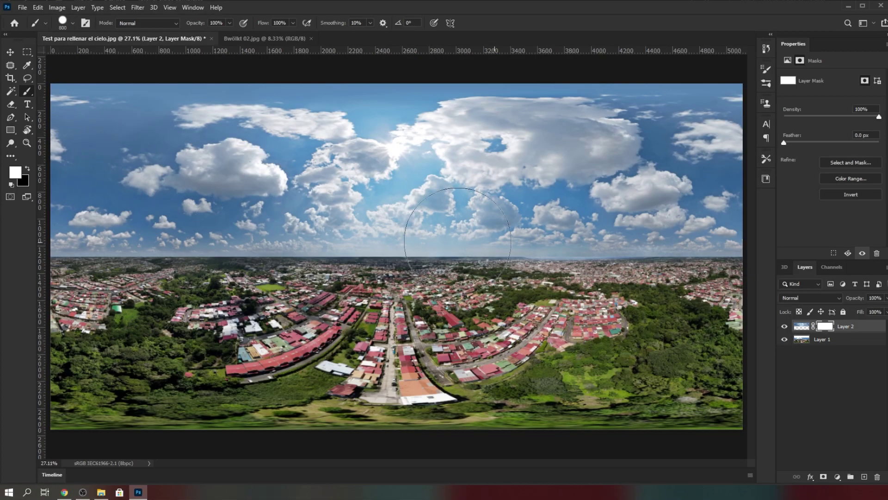
pyautogui.click(27, 170)
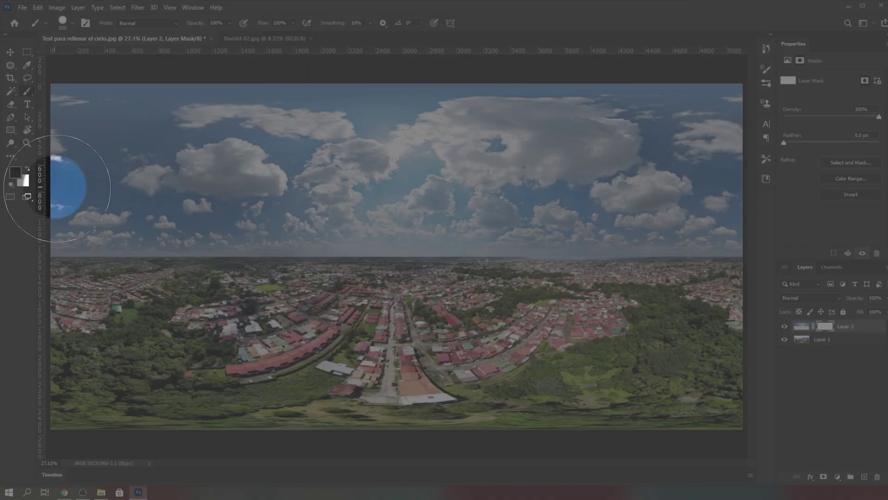
# - Paint black on the sky layer's mask above the horizon to reveal the original photo, and paint white to restore the sky
pyautogui.moveTo(167, 227); pyautogui.dragTo(461, 254)
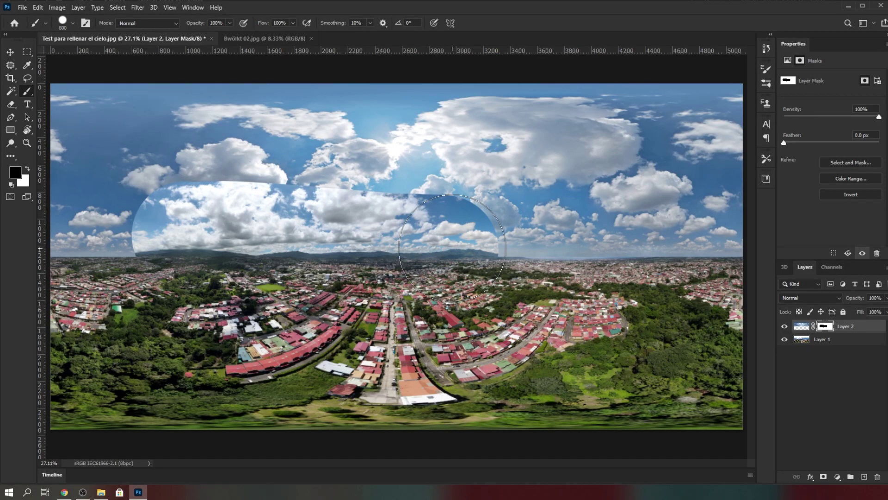
pyautogui.moveTo(319, 208)
pyautogui.mouseDown()
pyautogui.moveTo(321, 184)
pyautogui.moveTo(311, 195)
pyautogui.moveTo(331, 224)
pyautogui.moveTo(375, 190)
pyautogui.mouseUp()
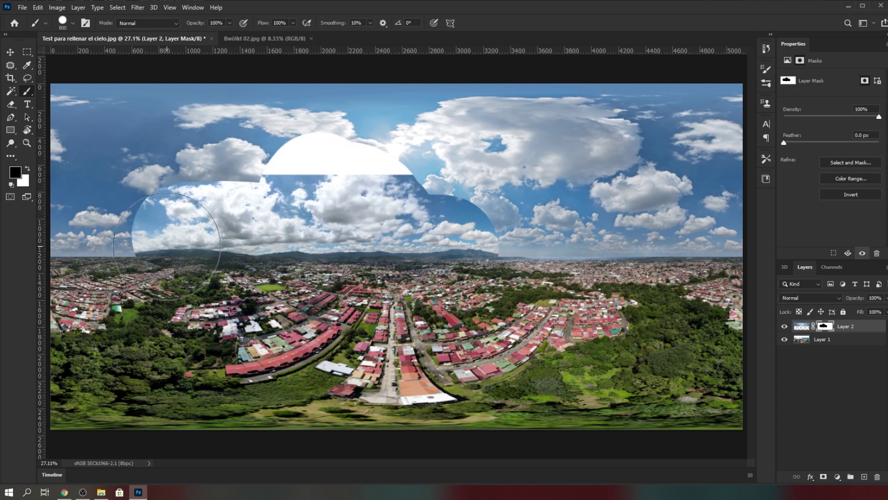
pyautogui.click(27, 170)
pyautogui.moveTo(158, 222)
pyautogui.mouseDown()
pyautogui.moveTo(259, 217)
pyautogui.moveTo(509, 249)
pyautogui.moveTo(407, 194)
pyautogui.moveTo(212, 174)
pyautogui.mouseUp()
pyautogui.moveTo(475, 227); pyautogui.dragTo(553, 267)
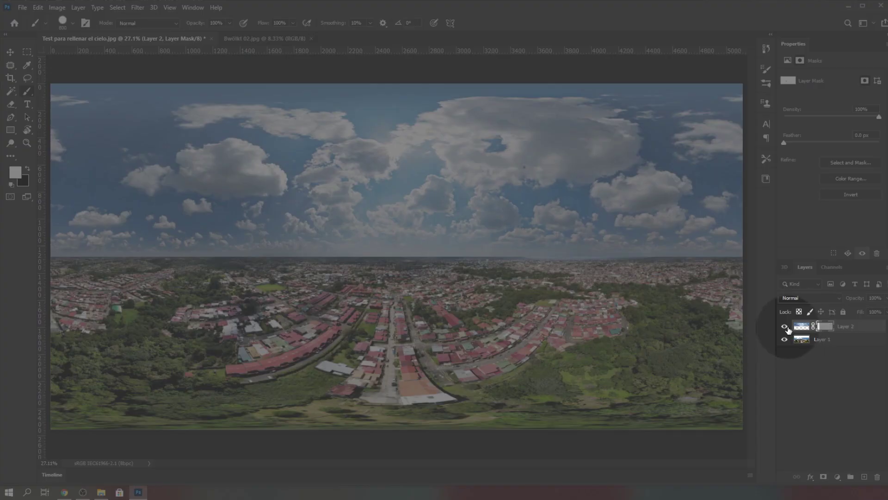
# - Hide the sky layer and place a horizontal guide along the upper edge of the original photo
pyautogui.click(786, 327)
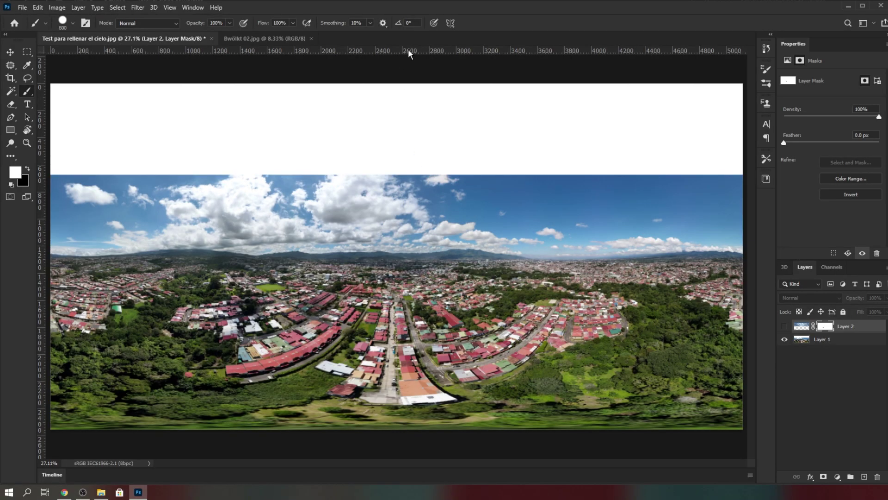
pyautogui.moveTo(408, 49); pyautogui.dragTo(414, 174)
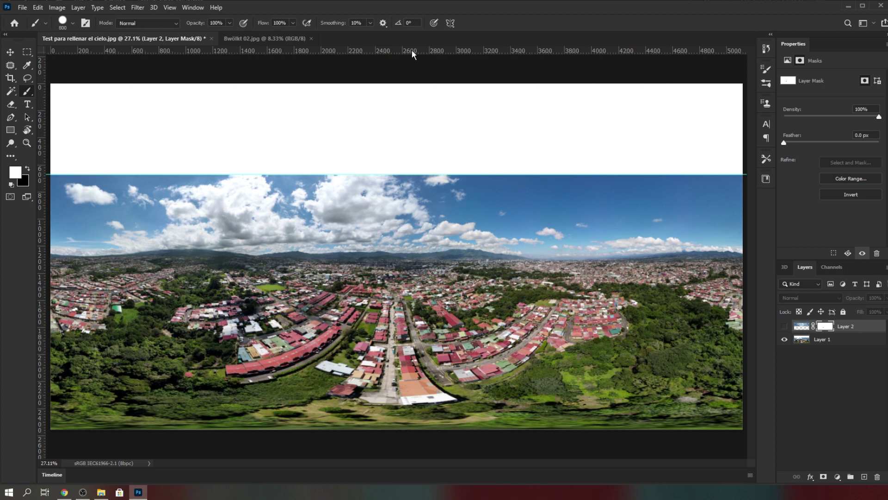
# - Place a second horizontal guide just above the mountain horizon and show the sky layer again
pyautogui.moveTo(412, 51); pyautogui.dragTo(403, 249)
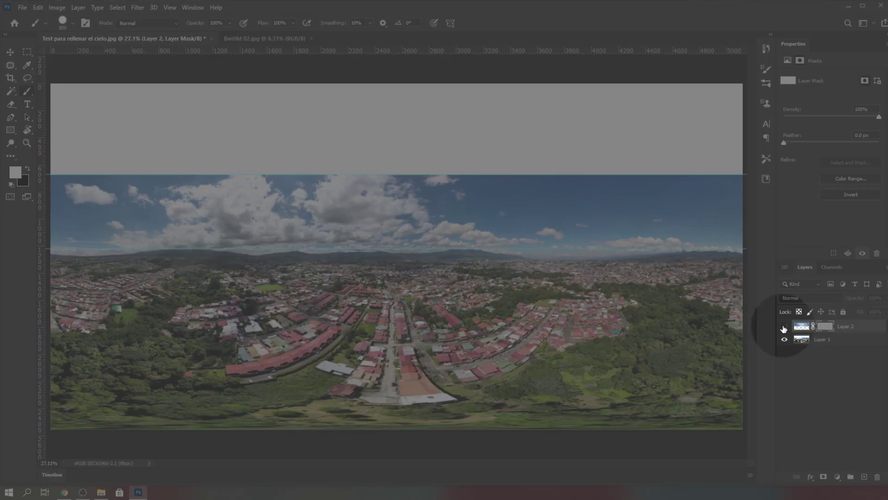
pyautogui.click(784, 328)
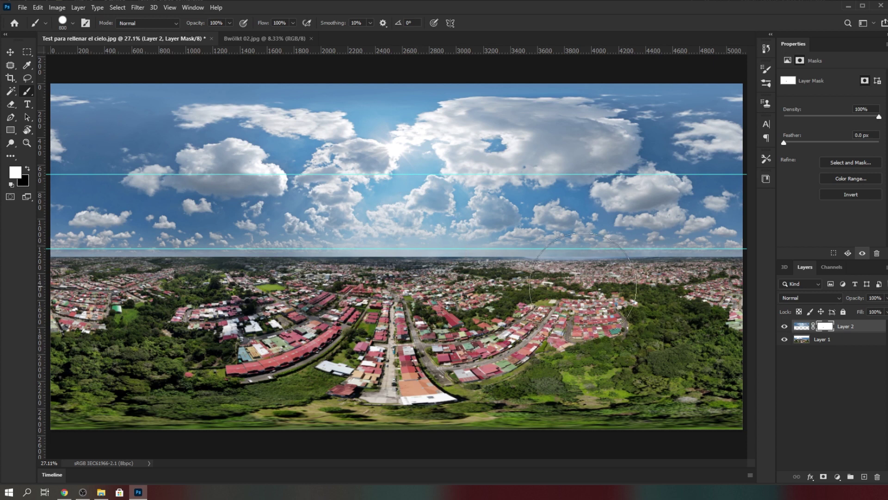
# - Set the brush to Soft Round with 0% hardness and 35% opacity
pyautogui.click(28, 91)
pyautogui.moveTo(227, 33); pyautogui.dragTo(200, 37)
pyautogui.rightClick(298, 246)
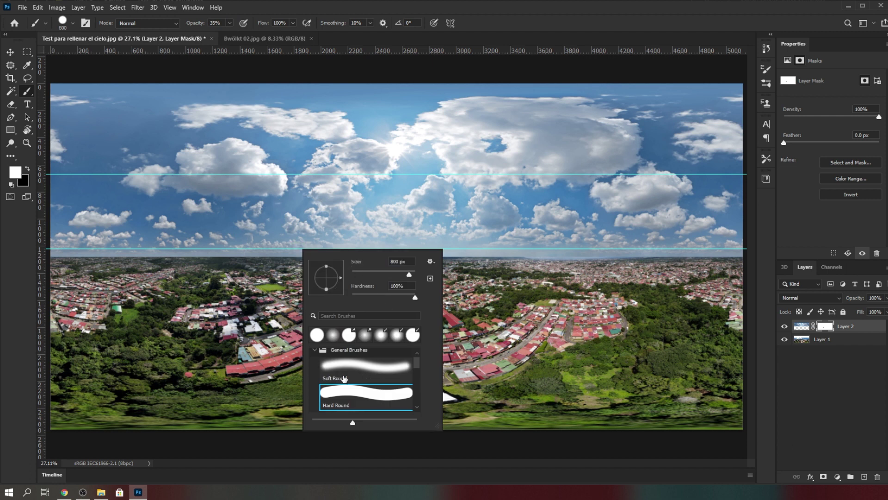
pyautogui.click(342, 374)
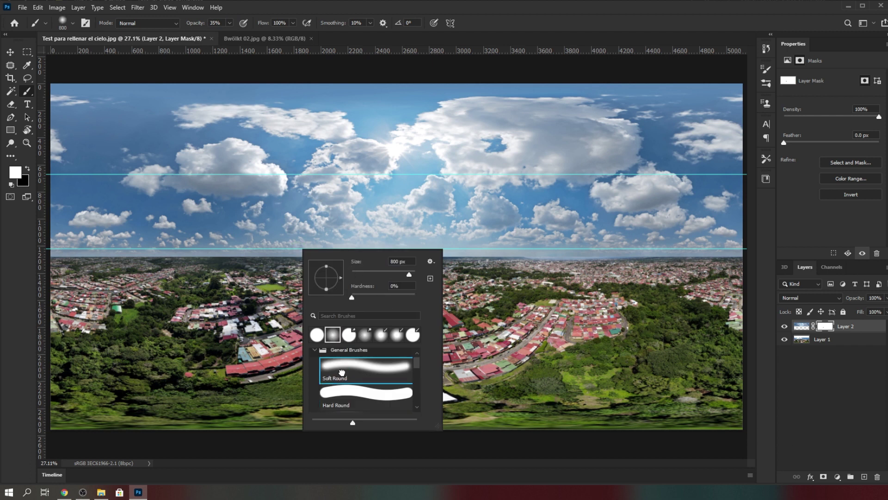
pyautogui.click(47, 176)
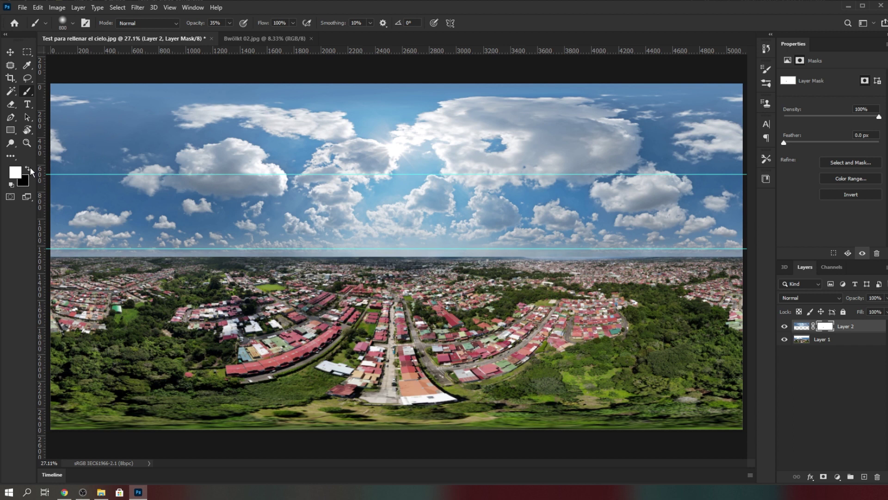
# - Set up a hard round brush of 306 px at 100% opacity with black as the foreground colour
pyautogui.rightClick(239, 267)
pyautogui.moveTo(236, 36); pyautogui.dragTo(240, 37)
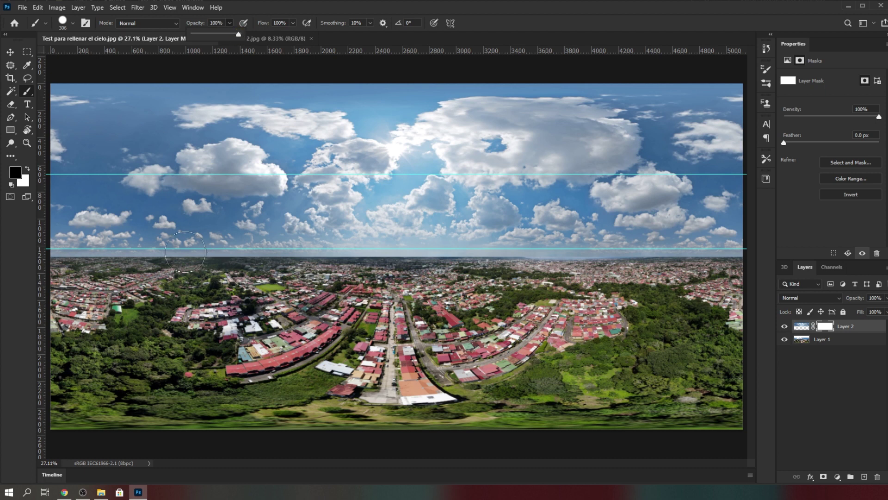
pyautogui.click(16, 174)
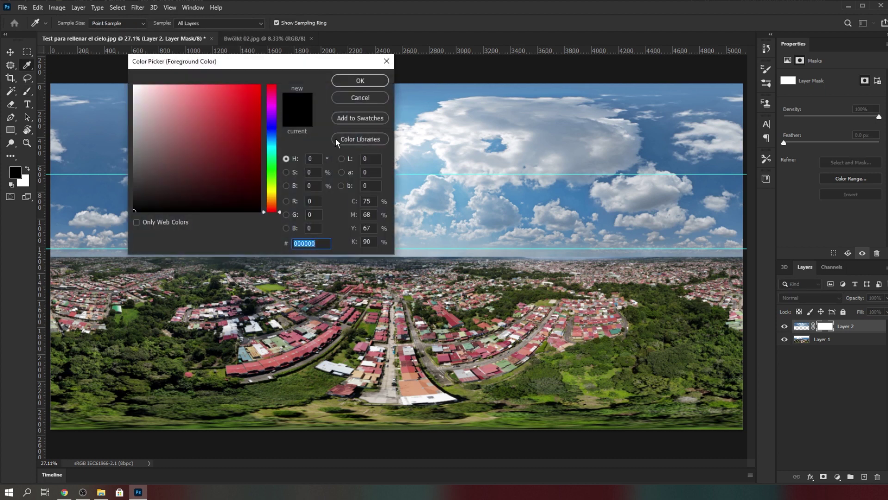
pyautogui.click(354, 81)
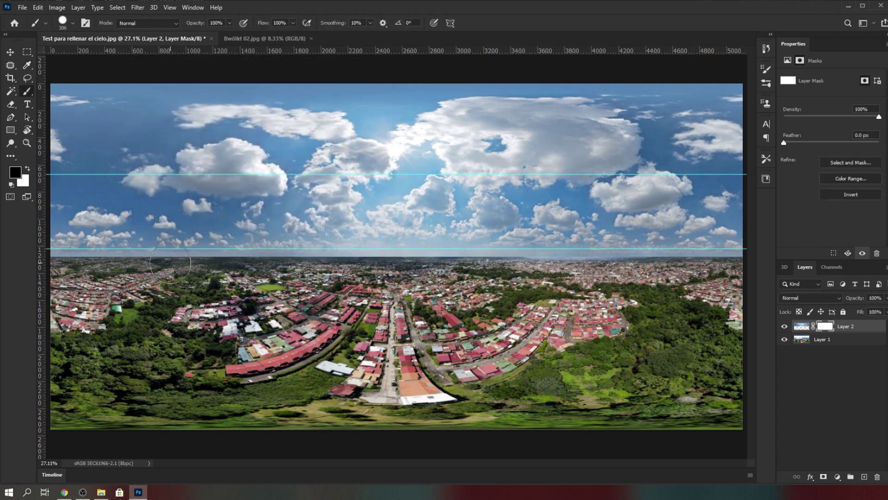
# - Paint black on the sky layer's mask along the horizon from the centre to the image's right edge to reveal the mountains
pyautogui.press('ctrl+KP_Add')
pyautogui.press('ctrl+KP_Add')
pyautogui.press('ctrl+KP_Add')
pyautogui.moveTo(217, 237)
pyautogui.mouseDown()
pyautogui.moveTo(533, 278)
pyautogui.moveTo(666, 277)
pyautogui.mouseUp()
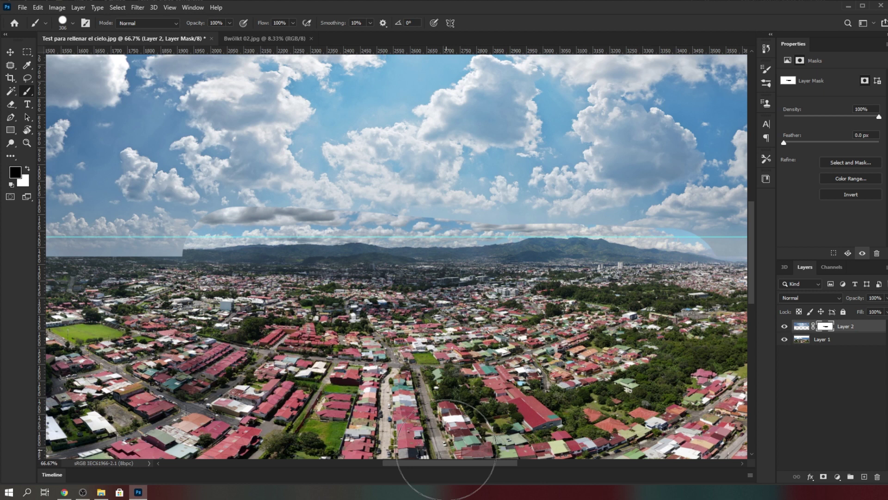
pyautogui.hscroll(5, 433, 370)
pyautogui.moveTo(418, 283)
pyautogui.mouseDown()
pyautogui.moveTo(551, 297)
pyautogui.moveTo(736, 284)
pyautogui.mouseUp()
pyautogui.moveTo(499, 464); pyautogui.dragTo(576, 471)
pyautogui.moveTo(333, 283); pyautogui.dragTo(630, 285)
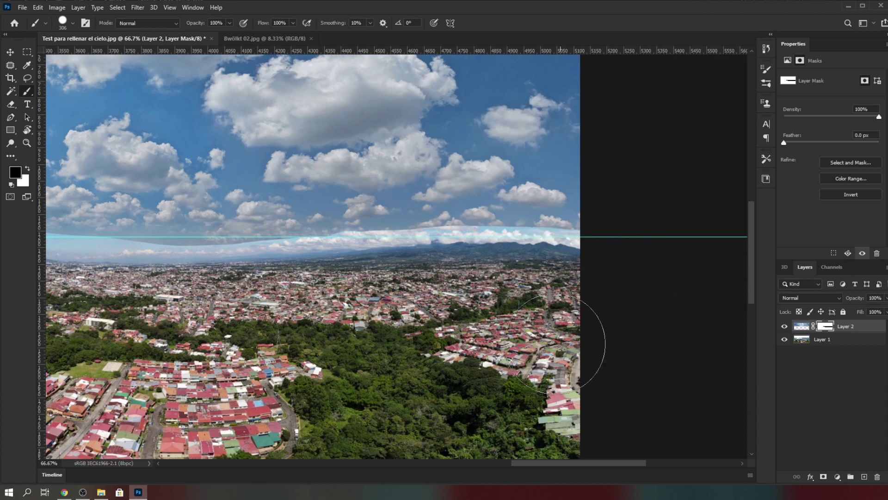
# - Paint black on the sky layer's mask along the remaining horizon as far as the image's left edge
pyautogui.moveTo(572, 463); pyautogui.dragTo(446, 469)
pyautogui.moveTo(522, 280); pyautogui.dragTo(98, 275)
pyautogui.moveTo(434, 468); pyautogui.dragTo(345, 468)
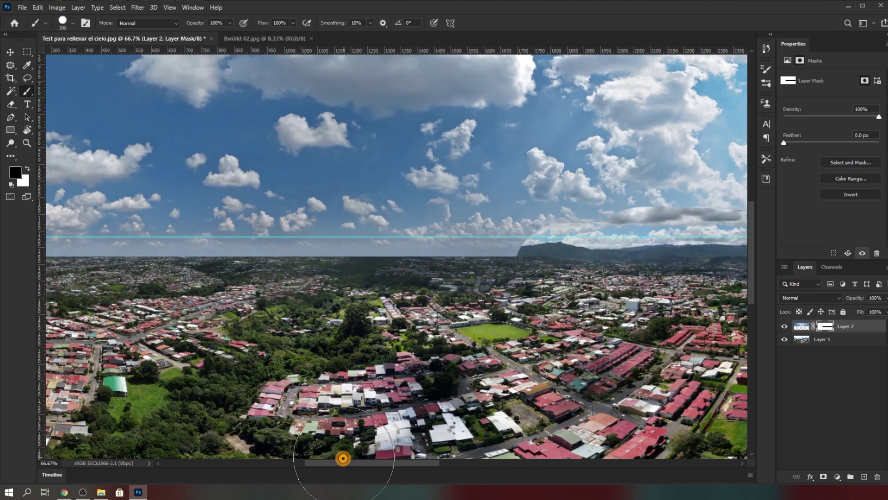
pyautogui.moveTo(518, 275)
pyautogui.mouseDown()
pyautogui.moveTo(417, 286)
pyautogui.moveTo(273, 272)
pyautogui.moveTo(185, 278)
pyautogui.mouseUp()
pyautogui.moveTo(417, 463); pyautogui.dragTo(359, 463)
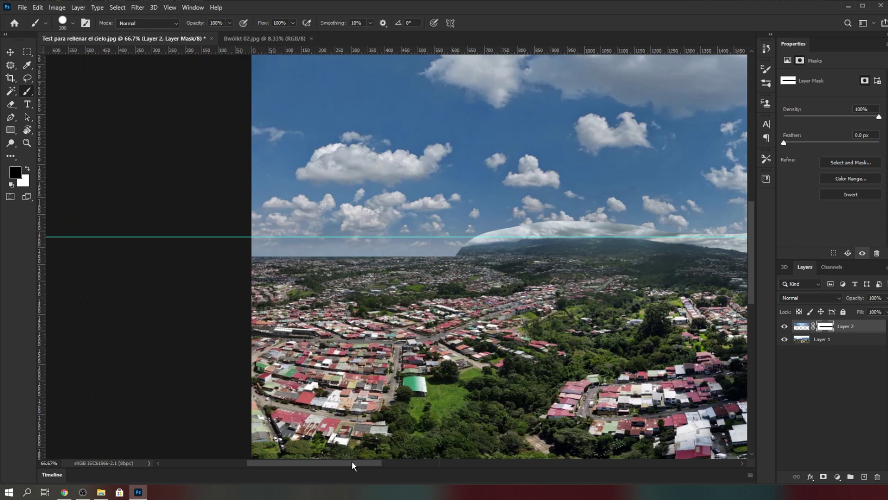
pyautogui.moveTo(532, 273)
pyautogui.mouseDown()
pyautogui.moveTo(344, 284)
pyautogui.moveTo(238, 278)
pyautogui.mouseUp()
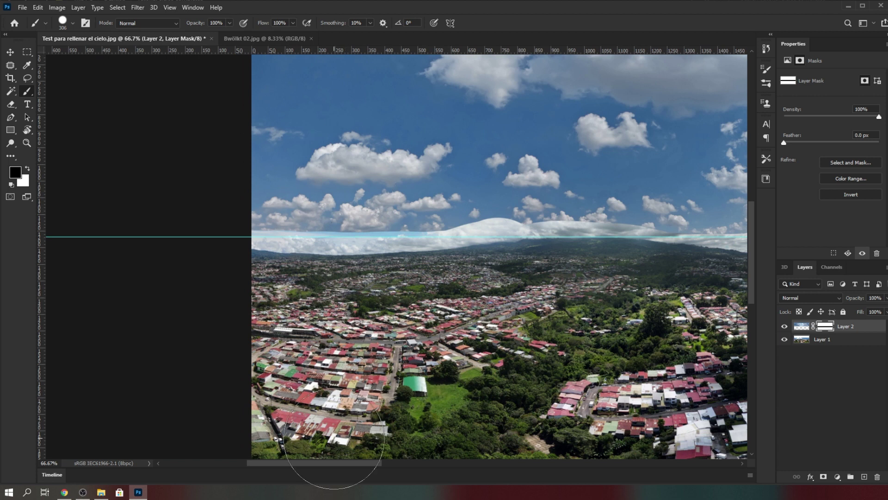
# - Paint white with a soft round brush at 48% opacity over the cloud bulge above the left mountains to blend in the sky
pyautogui.moveTo(321, 464); pyautogui.dragTo(365, 467)
pyautogui.click(230, 23)
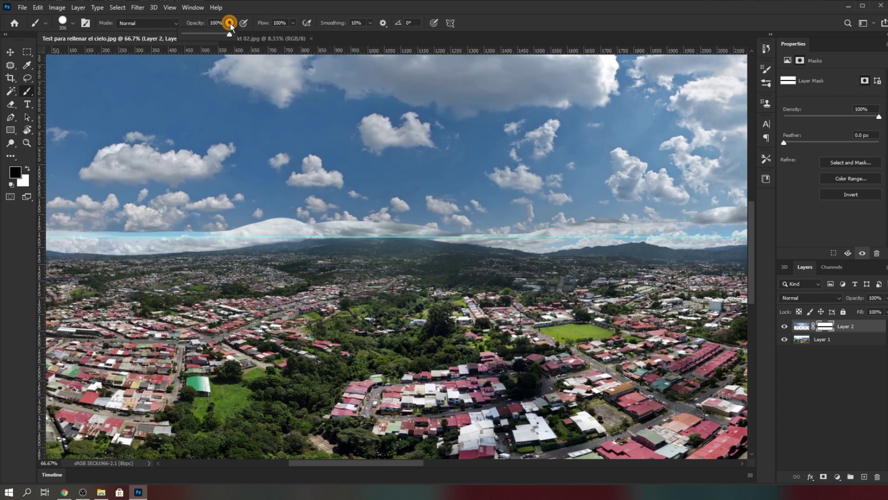
pyautogui.moveTo(216, 33); pyautogui.dragTo(211, 37)
pyautogui.click(27, 169)
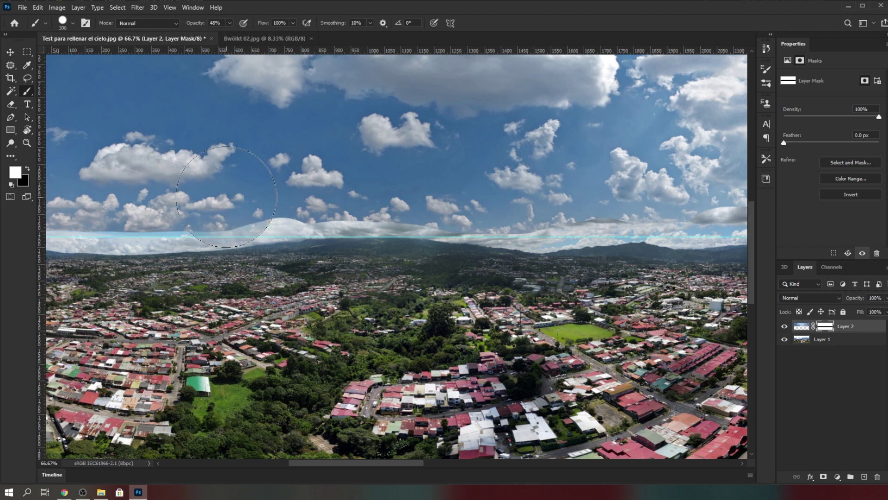
pyautogui.click(253, 192)
pyautogui.rightClick(283, 169)
pyautogui.click(330, 285)
pyautogui.moveTo(178, 203); pyautogui.dragTo(277, 199)
# - Reduce the brush to 150 px, set its opacity to 82%, and paint white along the lower guide over the left mountains
pyautogui.press('[')
pyautogui.press('[')
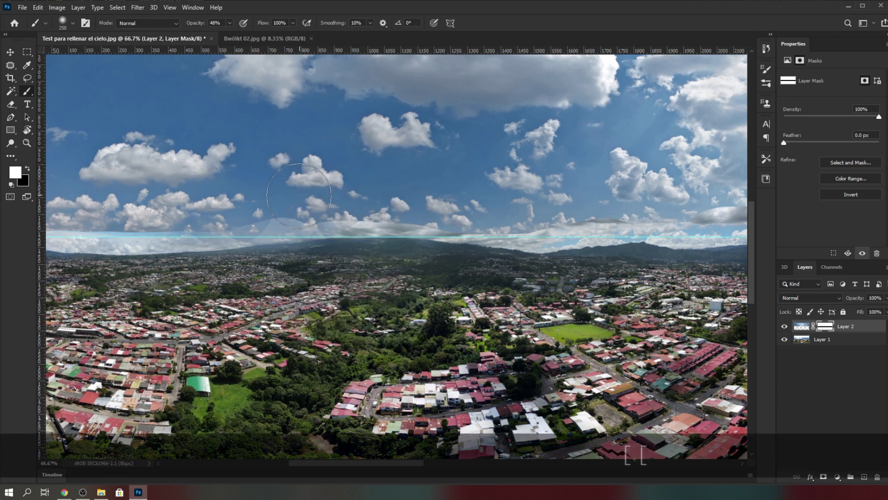
pyautogui.press('[')
pyautogui.press('[')
pyautogui.press('[')
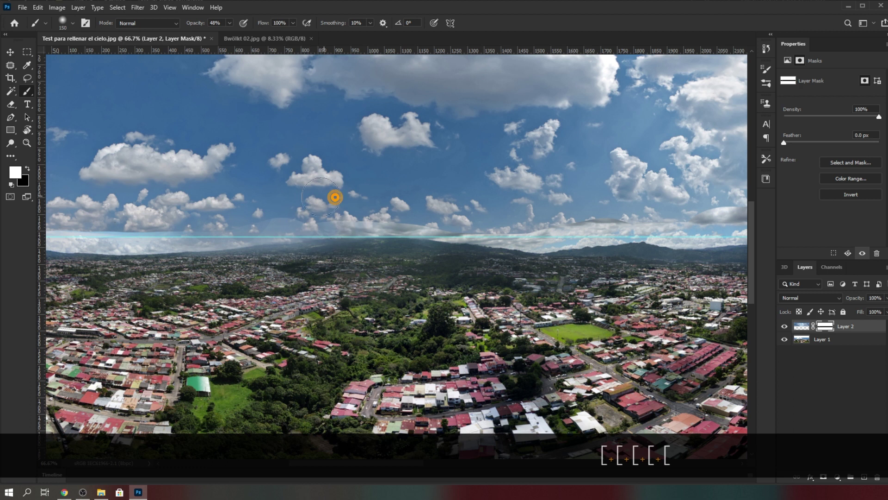
pyautogui.moveTo(230, 22); pyautogui.dragTo(252, 35)
pyautogui.moveTo(185, 238); pyautogui.dragTo(666, 236)
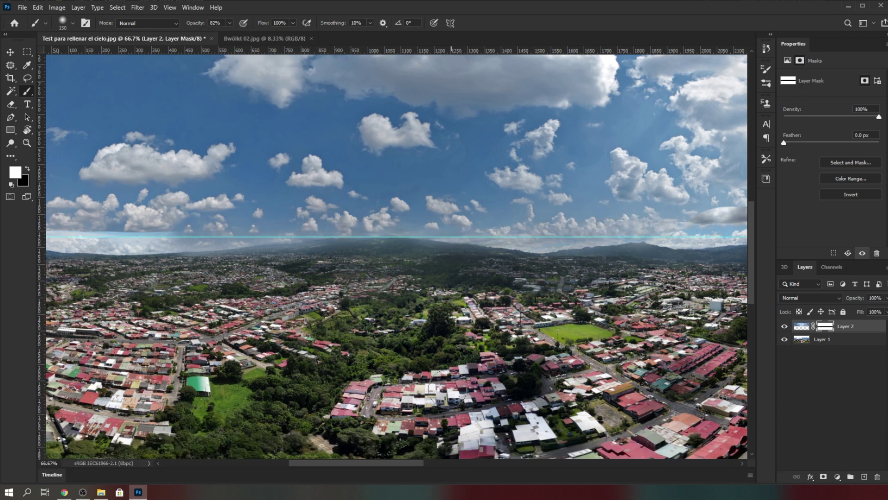
# - Refine the mask along the left horizon, alternating black over the mountains and white on the remaining seam near the guide
pyautogui.moveTo(385, 463); pyautogui.dragTo(443, 461)
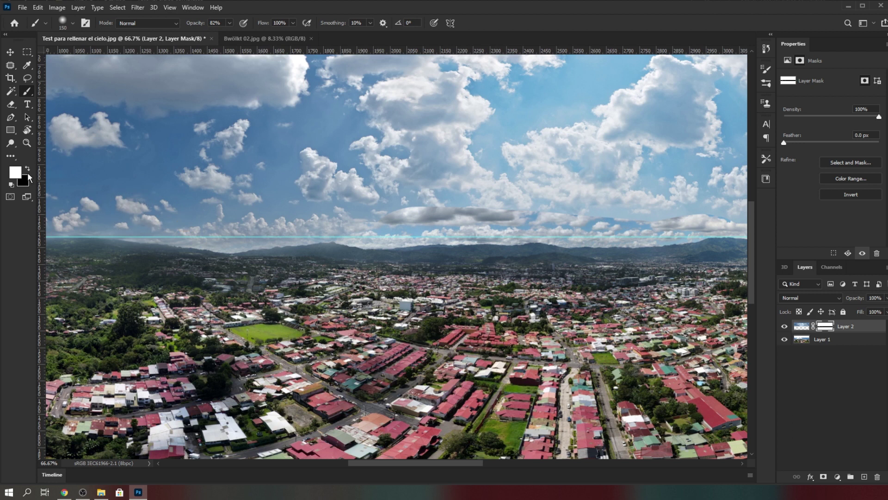
pyautogui.moveTo(375, 463); pyautogui.dragTo(312, 463)
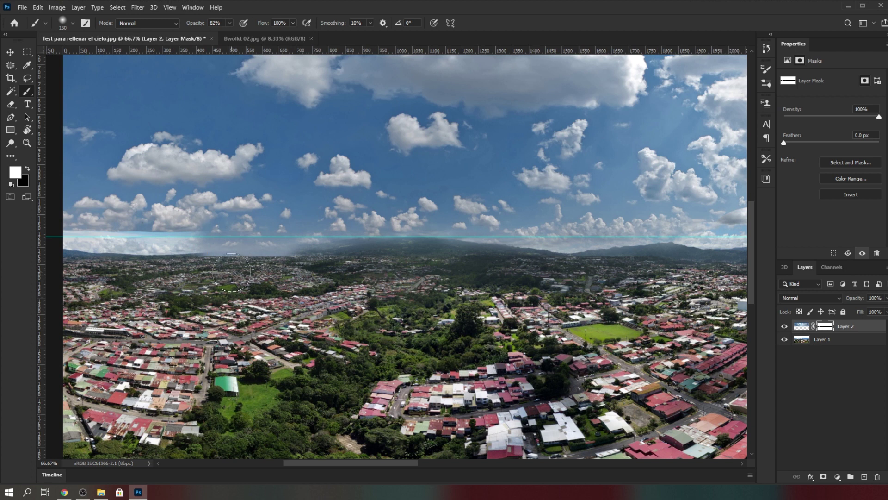
pyautogui.press('x')
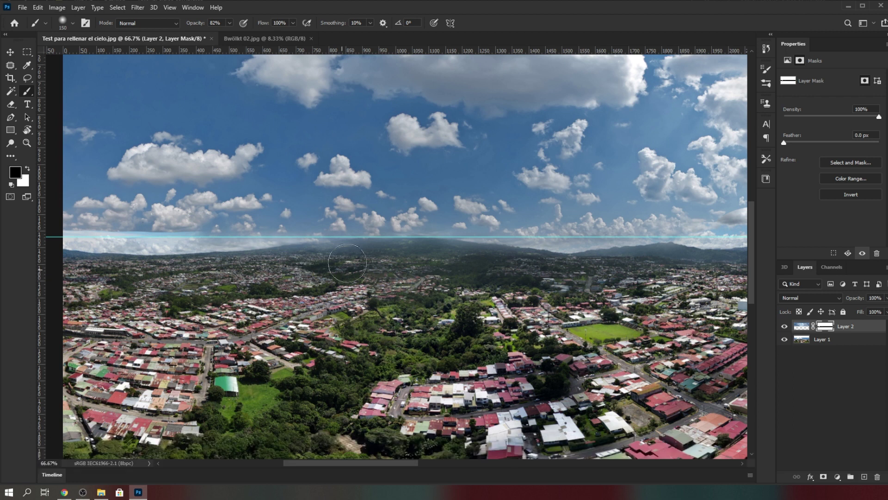
pyautogui.click(472, 280)
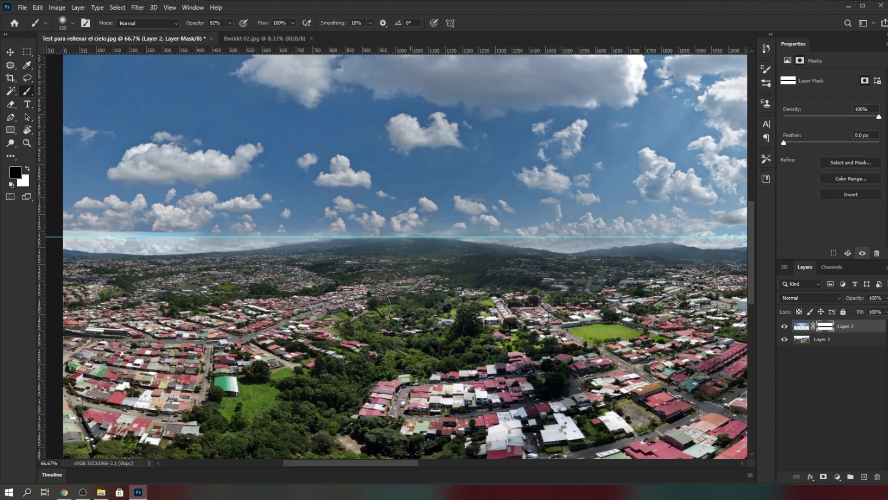
pyautogui.press('x')
pyautogui.moveTo(74, 241)
pyautogui.mouseDown()
pyautogui.moveTo(416, 241)
pyautogui.moveTo(577, 230)
pyautogui.moveTo(648, 240)
pyautogui.mouseUp()
pyautogui.press('x')
pyautogui.click(245, 269)
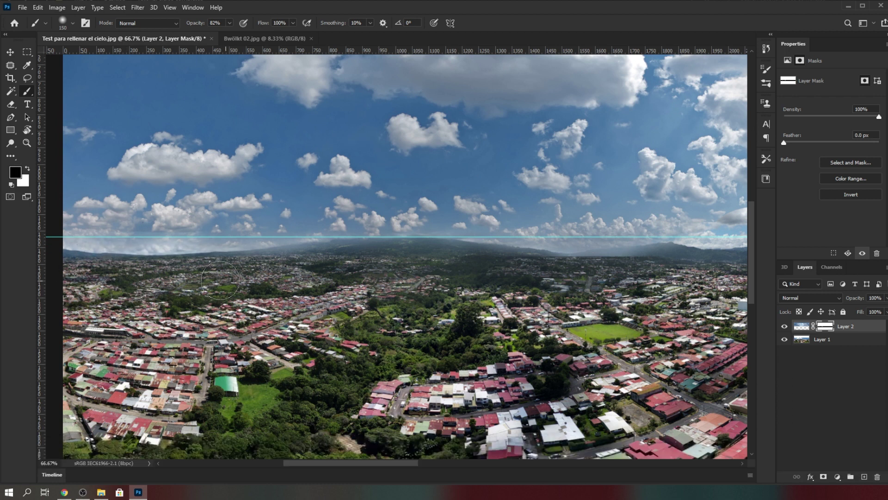
# - Paint white on the mask over the original dark clouds above the central mountains
pyautogui.press('x')
pyautogui.hscroll(10, 351, 227)
pyautogui.press('x')
pyautogui.press('x')
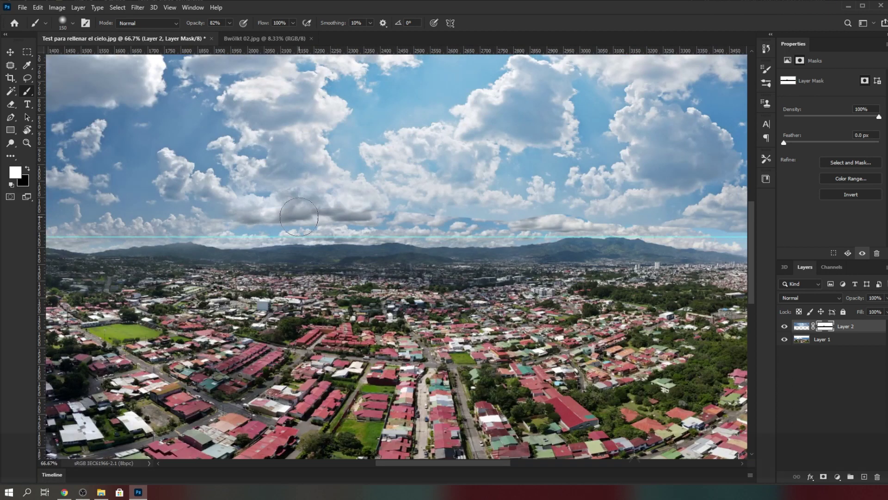
pyautogui.moveTo(299, 217); pyautogui.dragTo(602, 208)
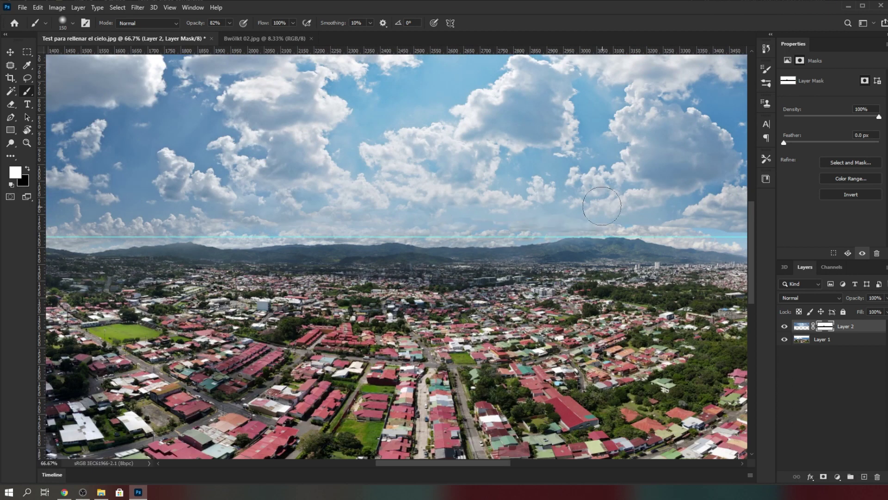
# - Paint white on the mask above the right part of the horizon to remove the hard sky edge up to the image border
pyautogui.press('x')
pyautogui.hscroll(10, 468, 458)
pyautogui.press('x')
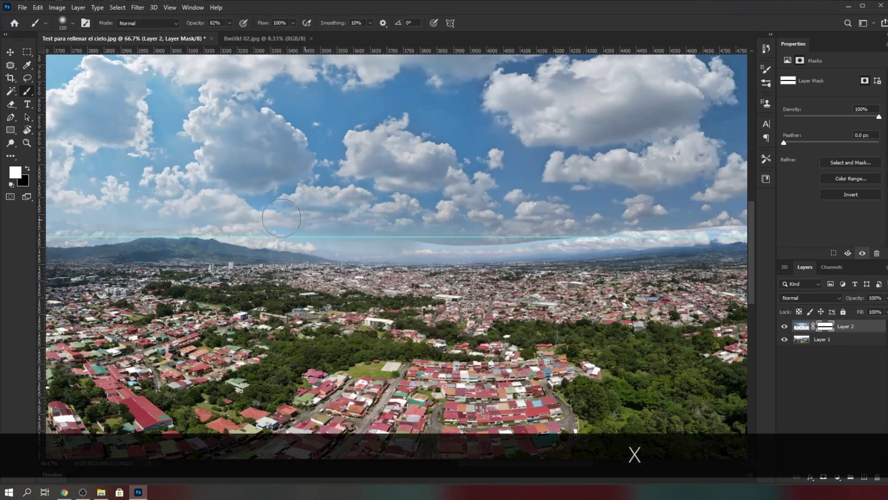
pyautogui.hscroll(10, 533, 230)
pyautogui.moveTo(333, 231); pyautogui.dragTo(595, 224)
pyautogui.press('x')
pyautogui.hscroll(-10, 527, 260)
pyautogui.press('x')
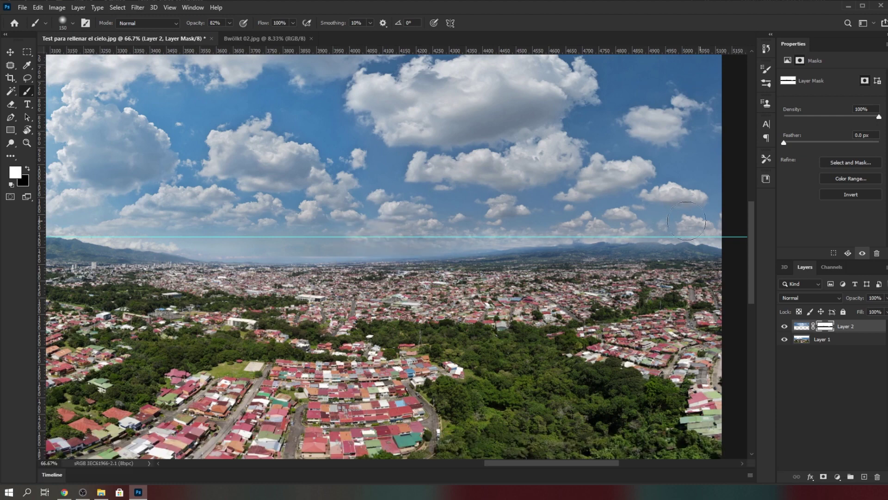
# - Touch up the left and central mountain ridges on the mask with a black 70 px brush at 40% opacity
pyautogui.hscroll(-10, 231, 216)
pyautogui.hscroll(-10, 231, 216)
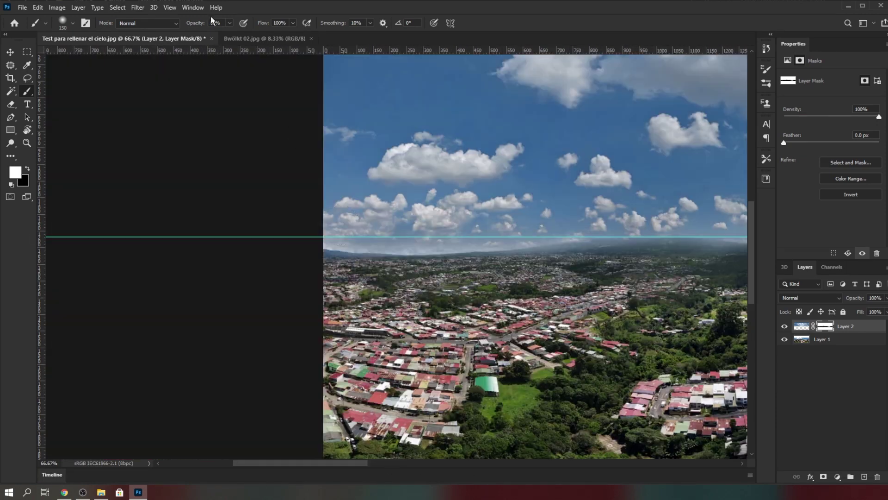
pyautogui.press('4')
pyautogui.press('x')
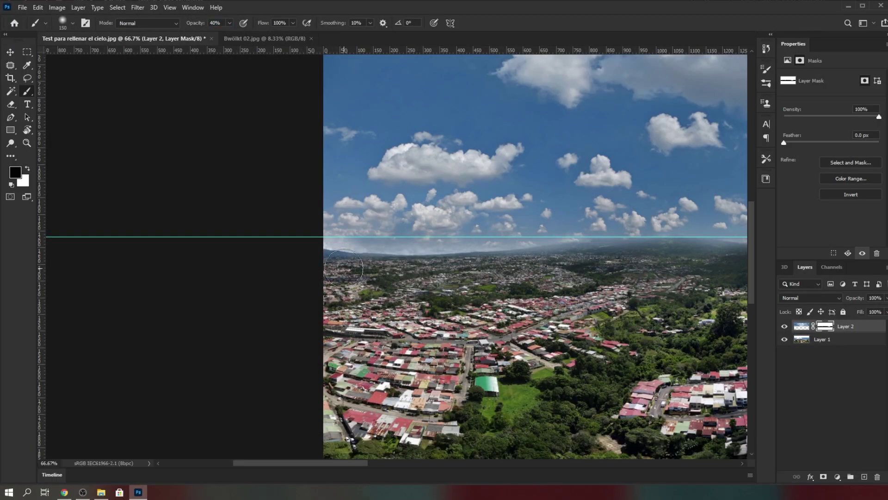
pyautogui.press('ctrl+KP_Add')
pyautogui.hscroll(10, 596, 268)
pyautogui.press('[')
pyautogui.press('[')
pyautogui.press('[')
pyautogui.press('[')
pyautogui.hscroll(8, 278, 259)
pyautogui.press('[')
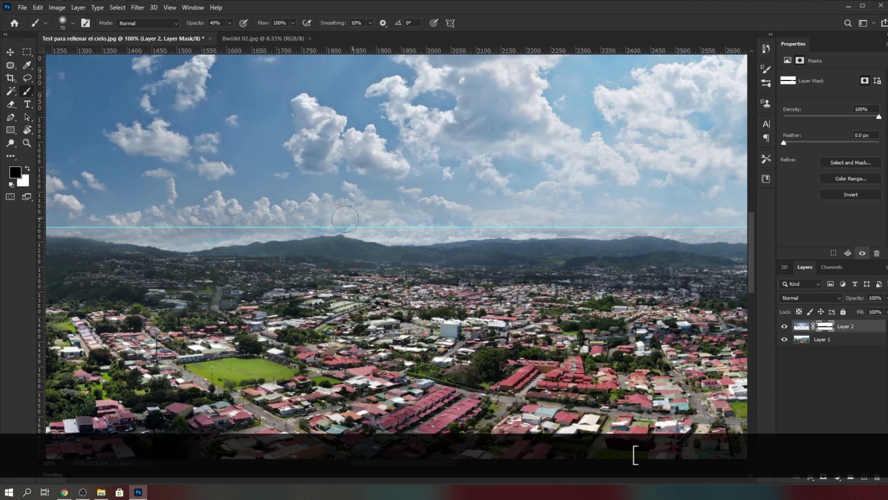
pyautogui.press('x')
pyautogui.press('x')
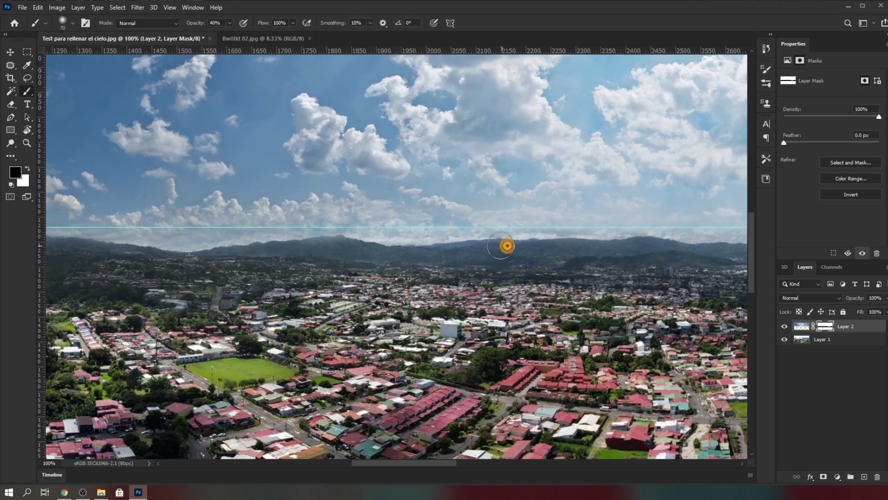
# - Enlarge the brush slightly and touch up the horizon and mountains in the right part of the panorama with black
pyautogui.hscroll(8, 293, 255)
pyautogui.hscroll(7, 620, 267)
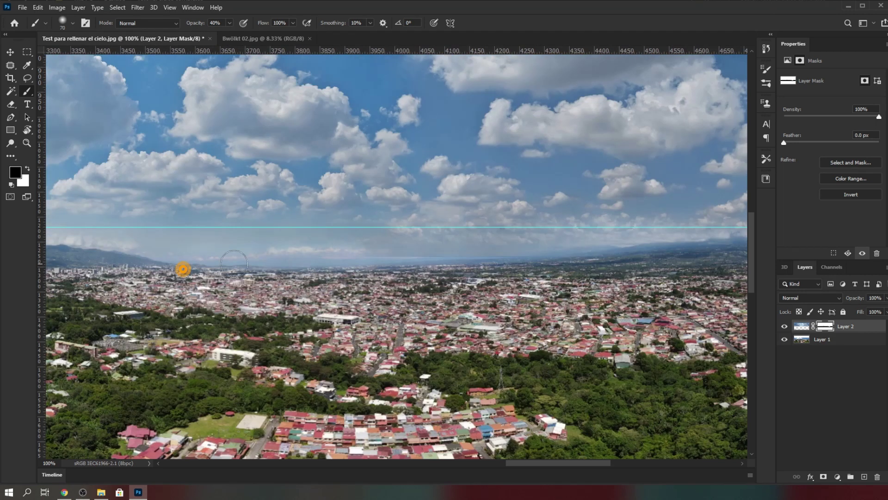
pyautogui.press('Return')
pyautogui.press(']')
pyautogui.press(']')
pyautogui.press(']')
pyautogui.press(']')
pyautogui.hscroll(5, 500, 241)
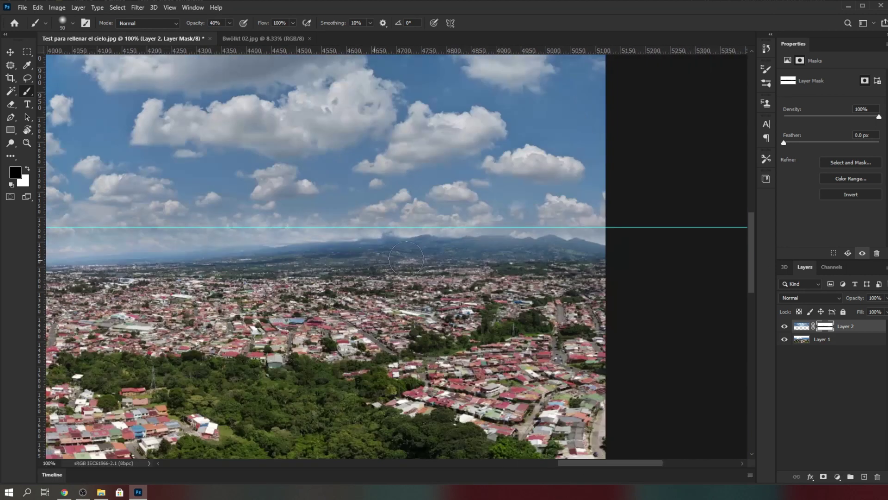
pyautogui.press('[')
pyautogui.press('x')
pyautogui.press('x')
# - Fit the whole panorama in view, switch to the Move tool and hide the guides
pyautogui.hotkey('ctrl', '0')
pyautogui.press('v')
pyautogui.hotkey('ctrl', ';')
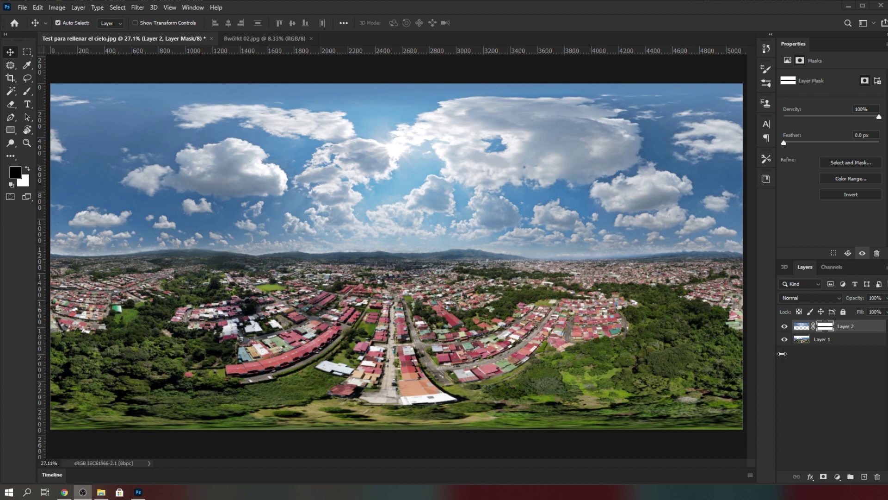
# - Merge the masked sky layer down and create a spherical panorama layer from the merged layer
pyautogui.rightClick(845, 327)
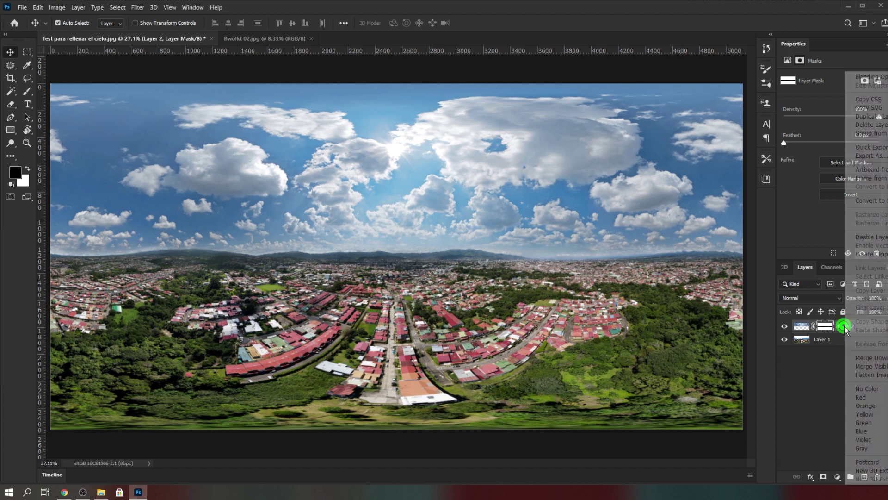
pyautogui.click(850, 358)
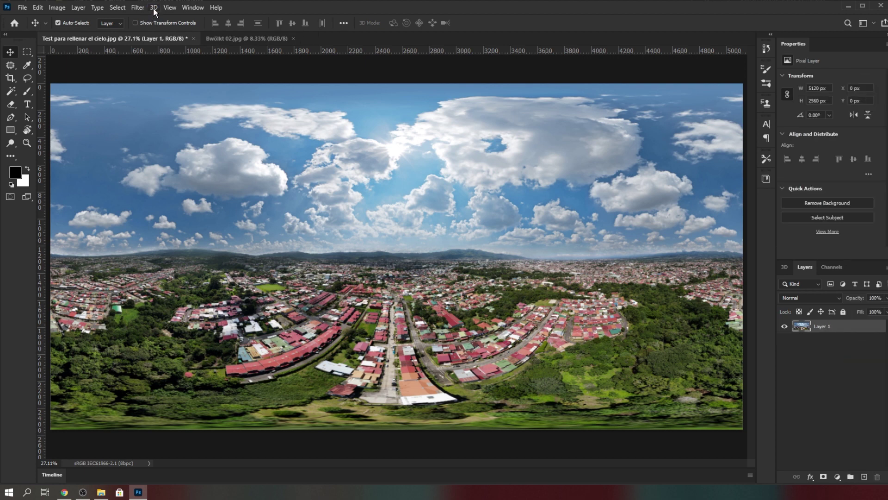
pyautogui.click(154, 7)
pyautogui.moveTo(194, 47)
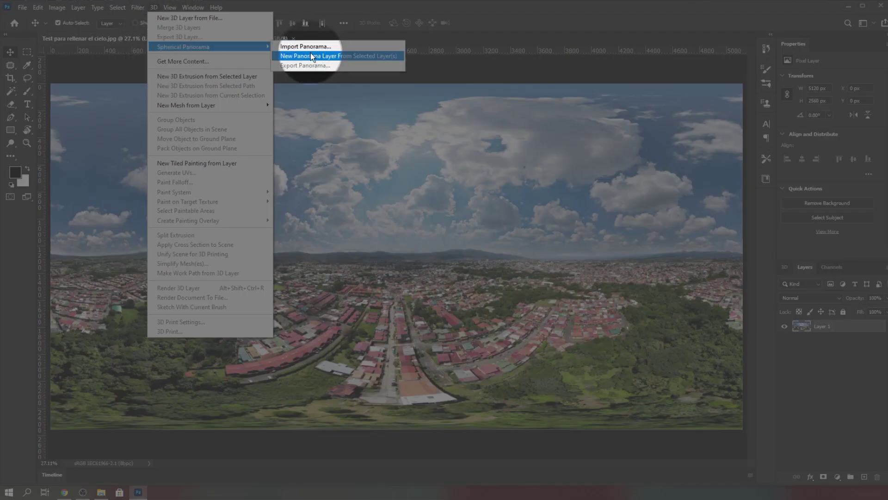
pyautogui.click(313, 57)
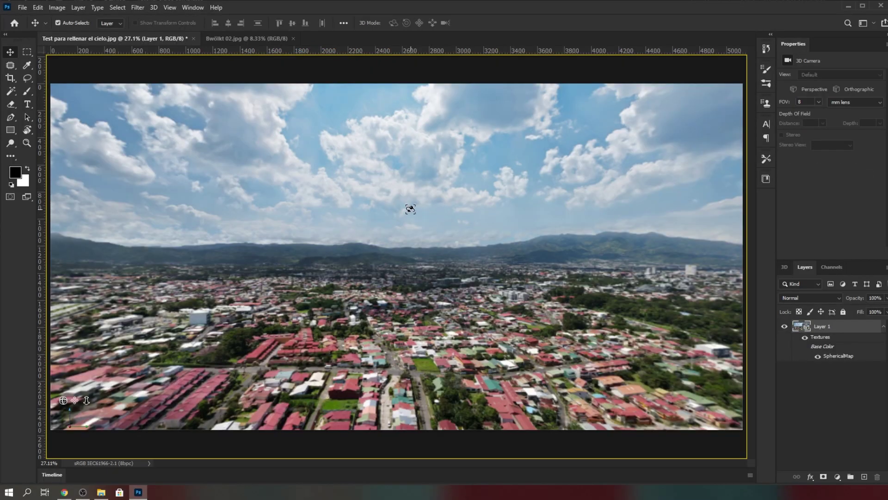
# - Examine the spherical panorama up close for visible seams along the mountain horizon and up in the sky
pyautogui.moveTo(410, 209); pyautogui.dragTo(641, 351)
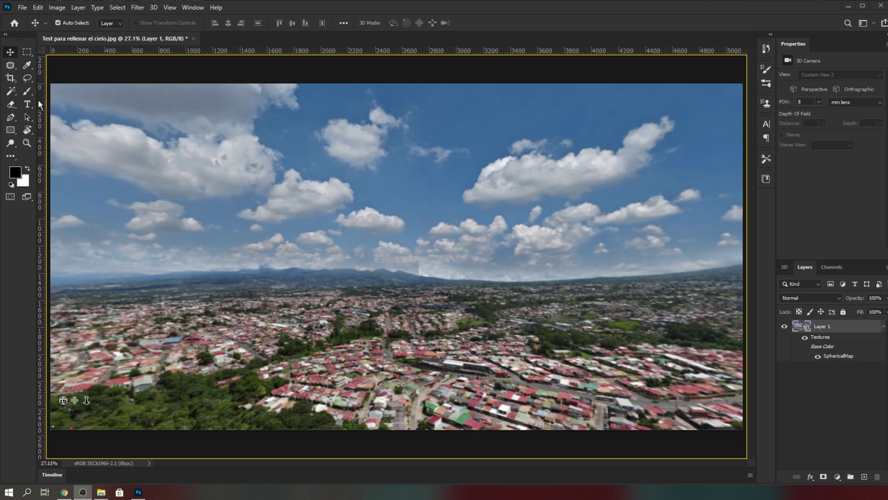
pyautogui.moveTo(412, 264); pyautogui.dragTo(426, 298)
pyautogui.press('ctrl+KP_Add')
pyautogui.press('ctrl+KP_Add')
pyautogui.press('ctrl+KP_Add')
pyautogui.press('ctrl+KP_Add')
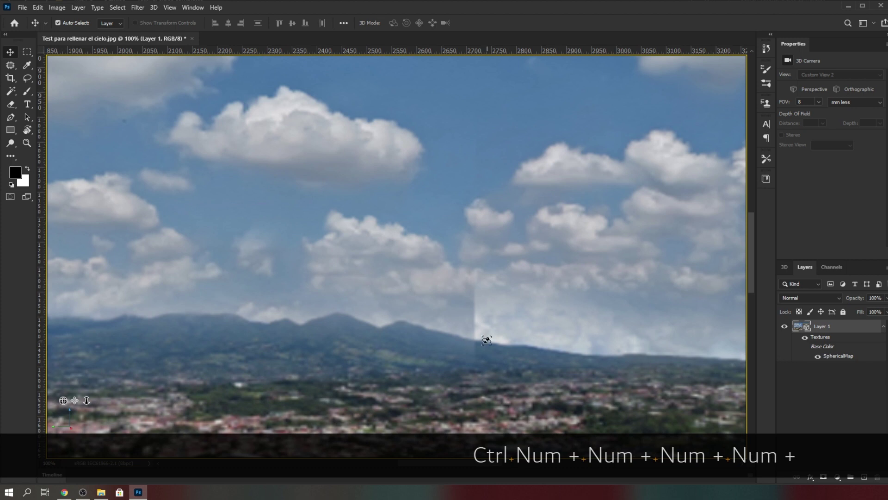
pyautogui.moveTo(486, 340)
pyautogui.mouseDown()
pyautogui.moveTo(488, 365)
pyautogui.moveTo(490, 340)
pyautogui.mouseUp()
pyautogui.moveTo(479, 336); pyautogui.dragTo(450, 276)
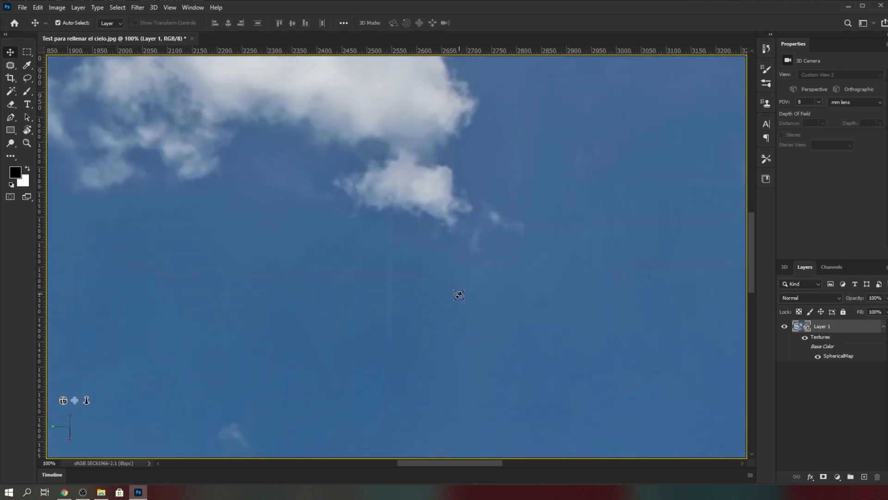
# - Fit the upward sky view in the window and copy the entire view into a new layer
pyautogui.press('ctrl')
pyautogui.press('ctrl+KP_0')
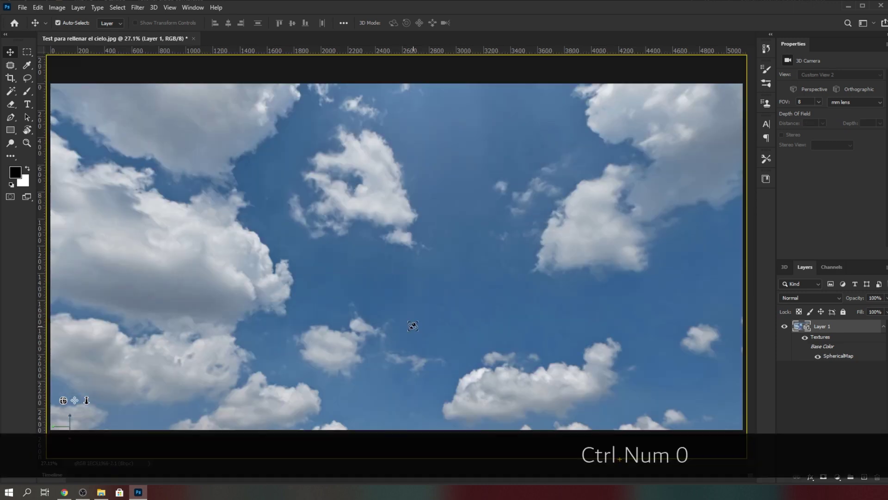
pyautogui.click(27, 53)
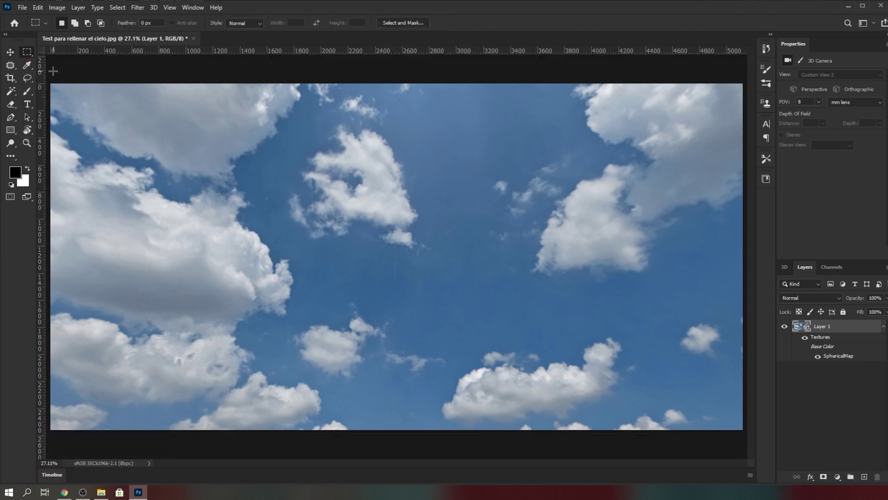
pyautogui.hotkey('ctrl', 'a')
pyautogui.hotkey('ctrl', 'c')
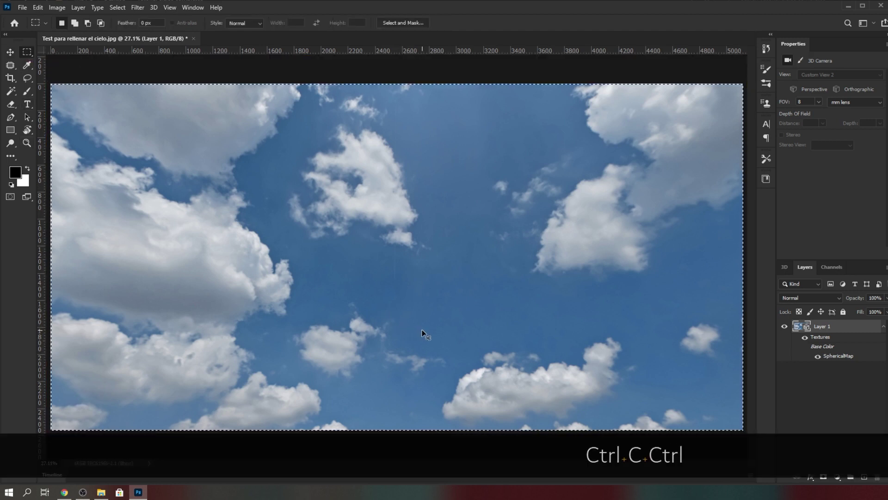
pyautogui.hotkey('ctrl', 'v')
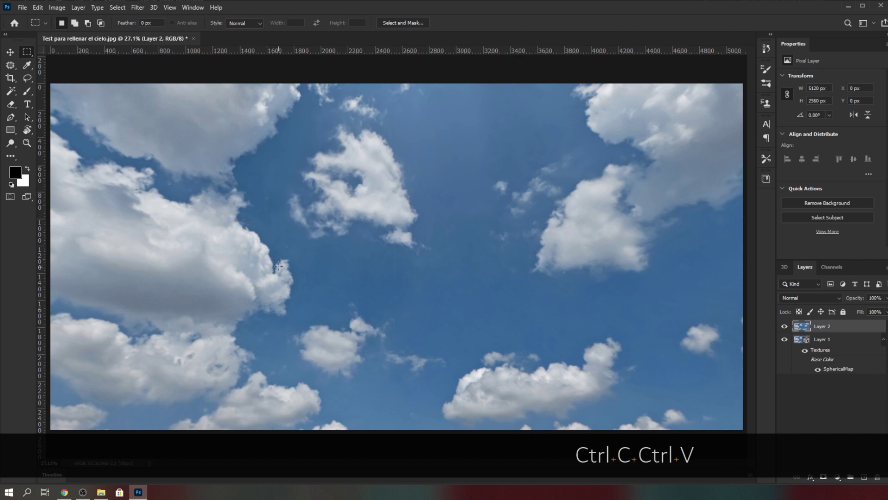
# - Patch the faint vertical seam below the small central cloud with clean blue sky and merge the layer down into the panorama
pyautogui.press('s')
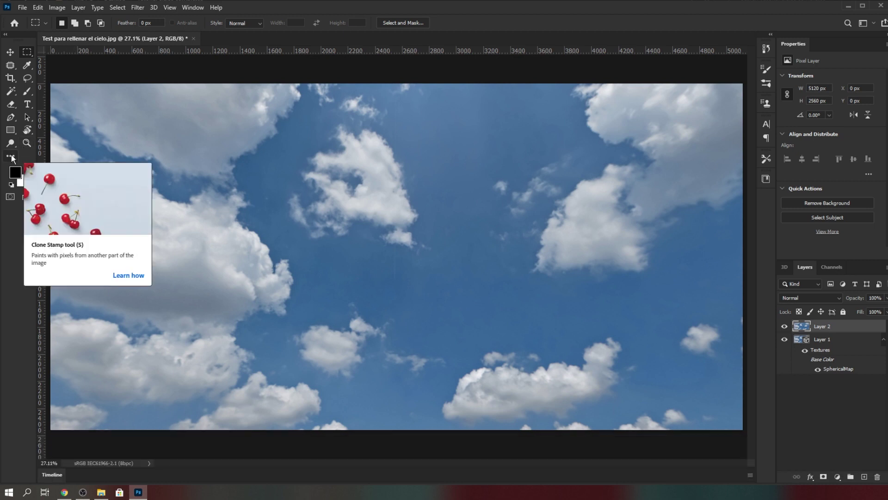
pyautogui.click(11, 156)
pyautogui.rightClick(15, 66)
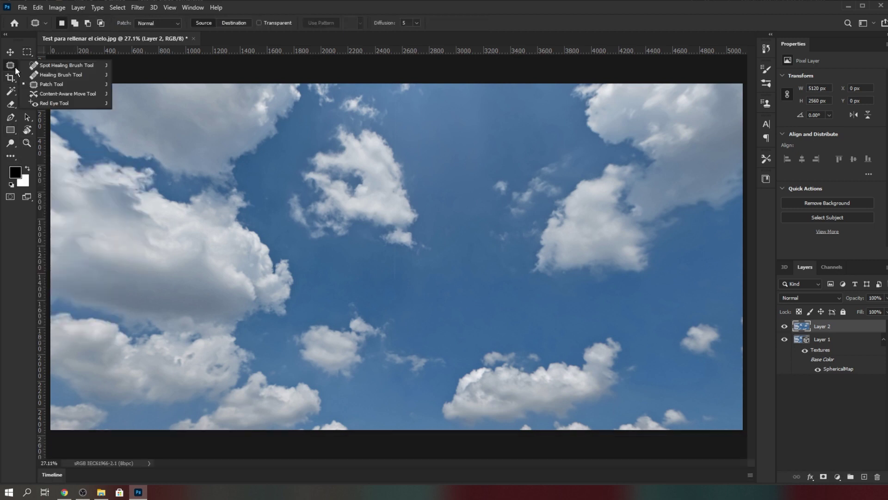
pyautogui.click(49, 84)
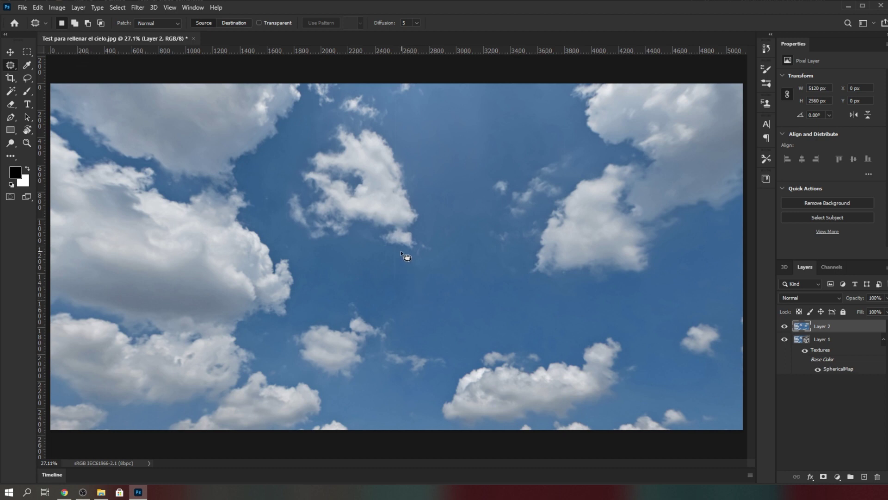
pyautogui.moveTo(395, 279); pyautogui.dragTo(402, 269)
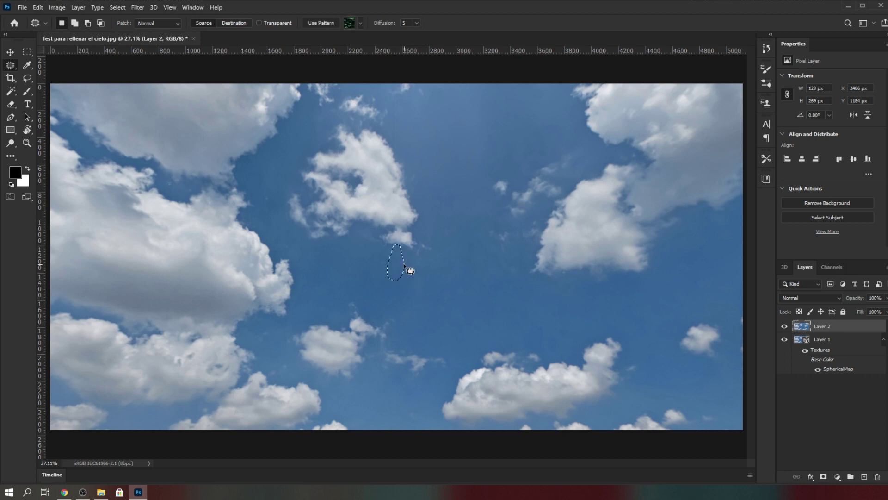
pyautogui.click(448, 308)
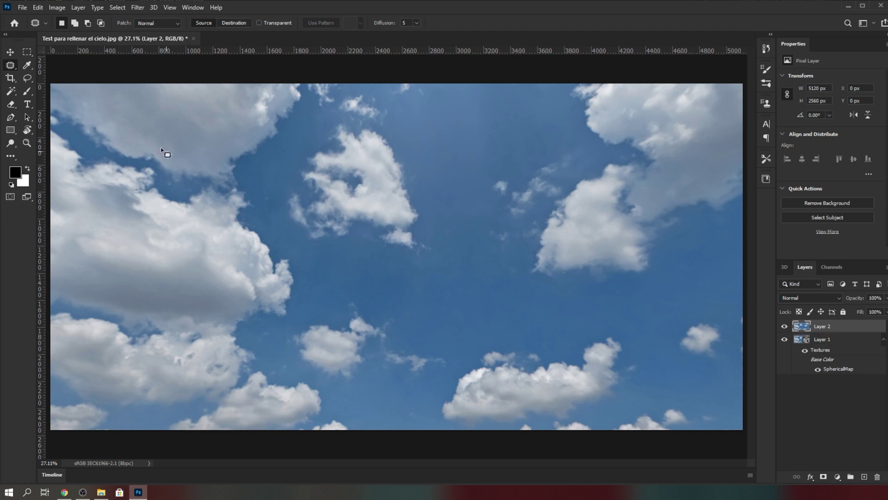
pyautogui.rightClick(821, 328)
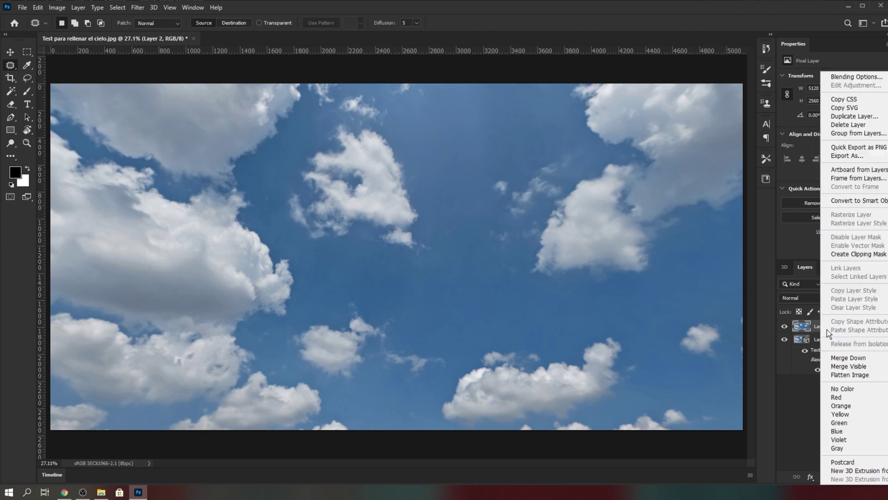
pyautogui.click(851, 359)
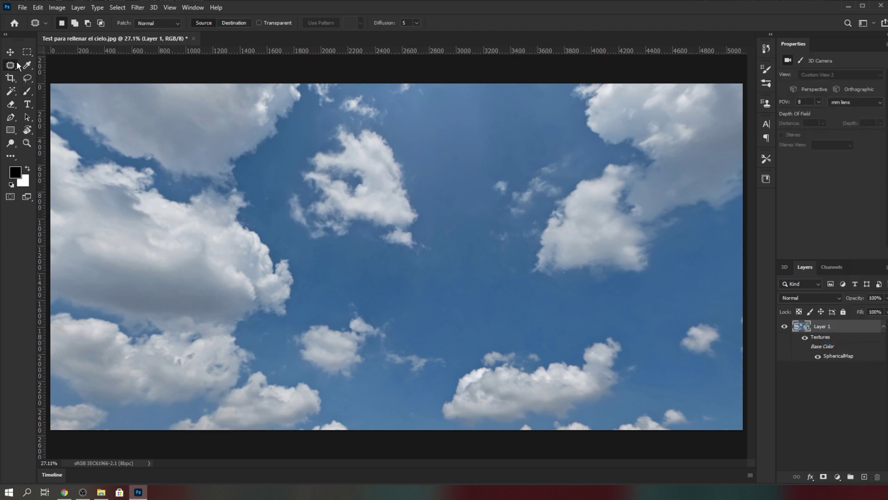
# - Rotate the panorama to the seam at the mountain horizon and copy the whole fitted view into a new layer
pyautogui.click(11, 52)
pyautogui.moveTo(343, 194); pyautogui.dragTo(343, 241)
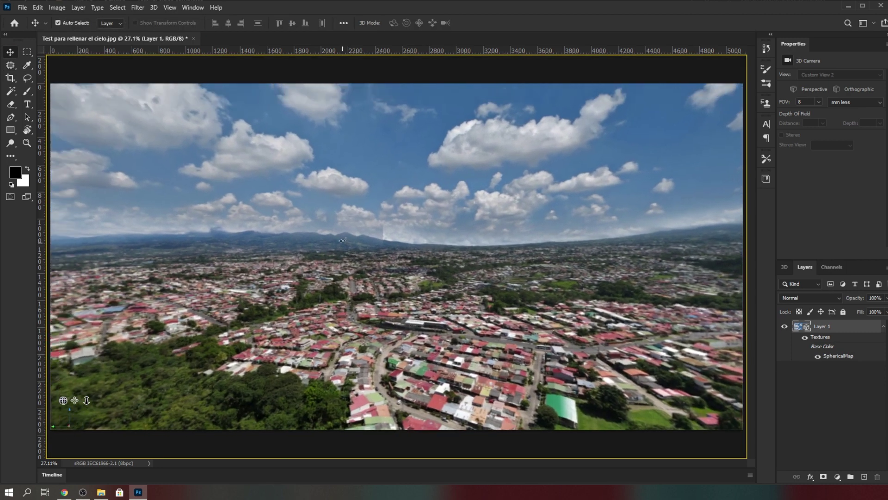
pyautogui.press('ctrl+KP_Add')
pyautogui.press('ctrl+KP_Add')
pyautogui.press('ctrl+KP_Add')
pyautogui.press('ctrl+KP_Add')
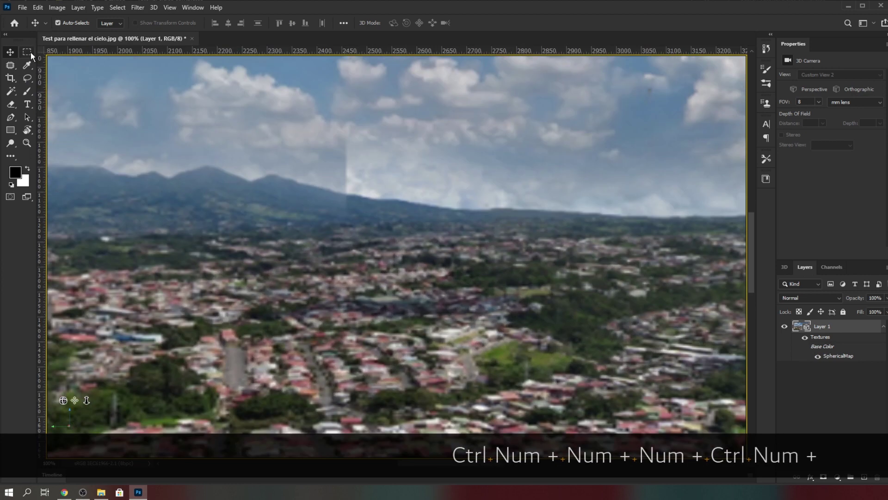
pyautogui.click(29, 52)
pyautogui.press('ctrl+KP_0')
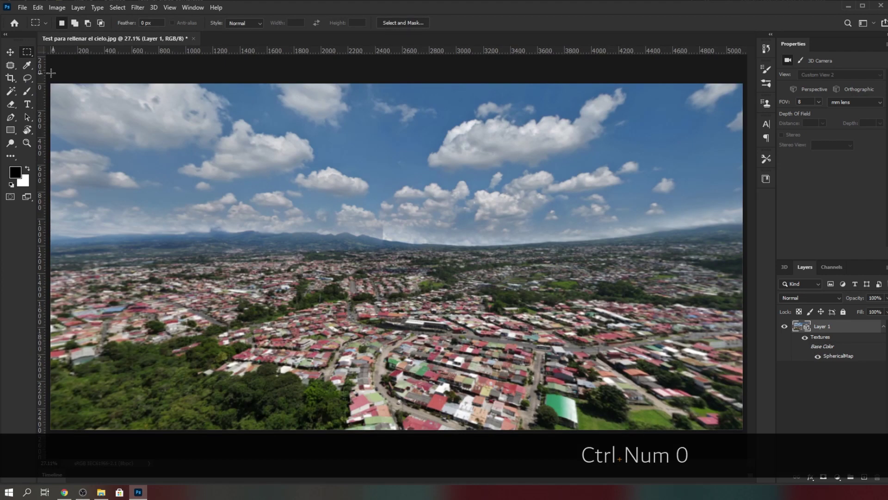
pyautogui.moveTo(48, 73); pyautogui.dragTo(814, 477)
pyautogui.hotkey('ctrl', 'c')
pyautogui.hotkey('ctrl', 'v')
# - Heal the vertical seam in the sky just above the mountain slope with an enlarged Spot Healing Brush
pyautogui.press('ctrl+KP_Add')
pyautogui.press('ctrl+KP_Add')
pyautogui.press('ctrl+KP_Add')
pyautogui.press('ctrl+KP_Add')
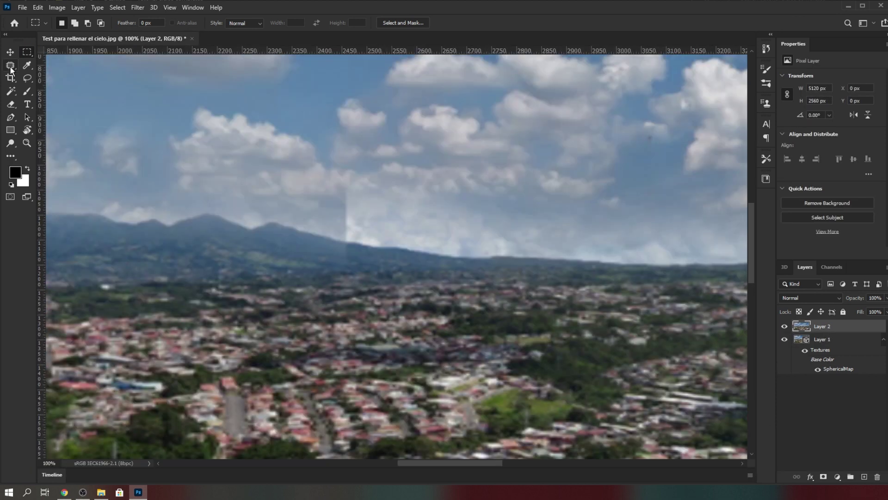
pyautogui.click(10, 68)
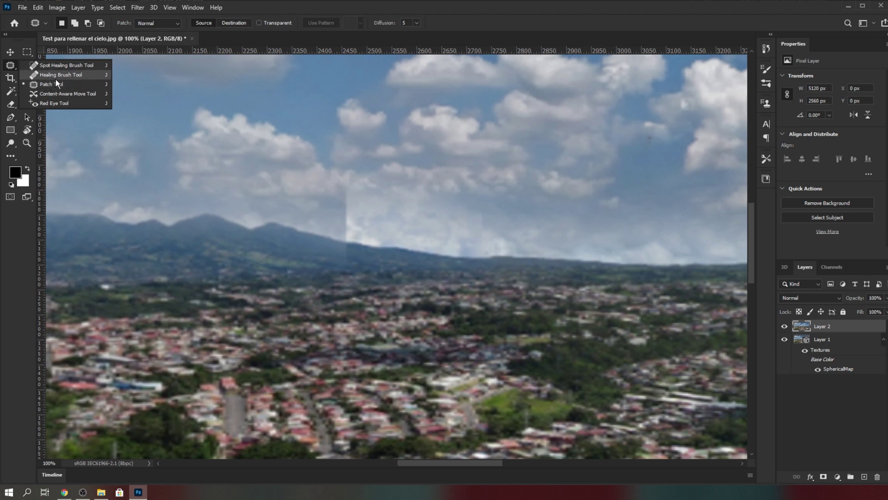
pyautogui.click(59, 66)
pyautogui.press(']')
pyautogui.press(']')
pyautogui.press(']')
pyautogui.press(']')
pyautogui.press(']')
pyautogui.press(']')
pyautogui.moveTo(346, 198)
pyautogui.mouseDown()
pyautogui.moveTo(348, 237)
pyautogui.moveTo(345, 216)
pyautogui.moveTo(346, 228)
pyautogui.mouseUp()
# - Heal the lower end of the seam on the mountain slope with a 30 px Spot Healing Brush
pyautogui.press(']')
pyautogui.press(']')
pyautogui.press('[')
pyautogui.click(347, 252)
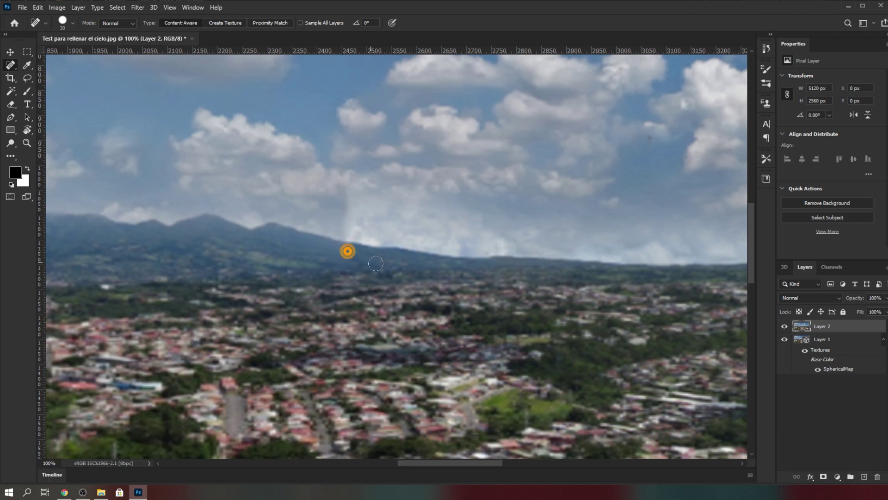
# - Fit the view, switch to the Move tool and merge the healed horizon layer down into the spherical panorama
pyautogui.press('ctrl+KP_0')
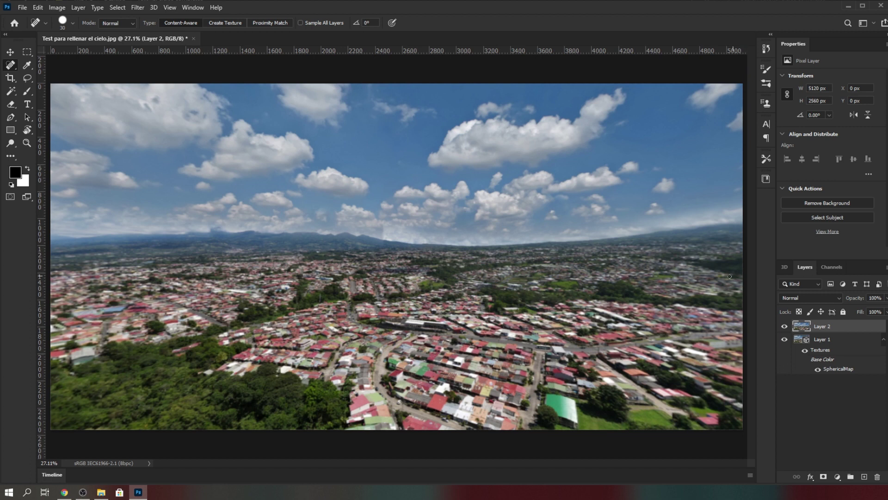
pyautogui.click(10, 51)
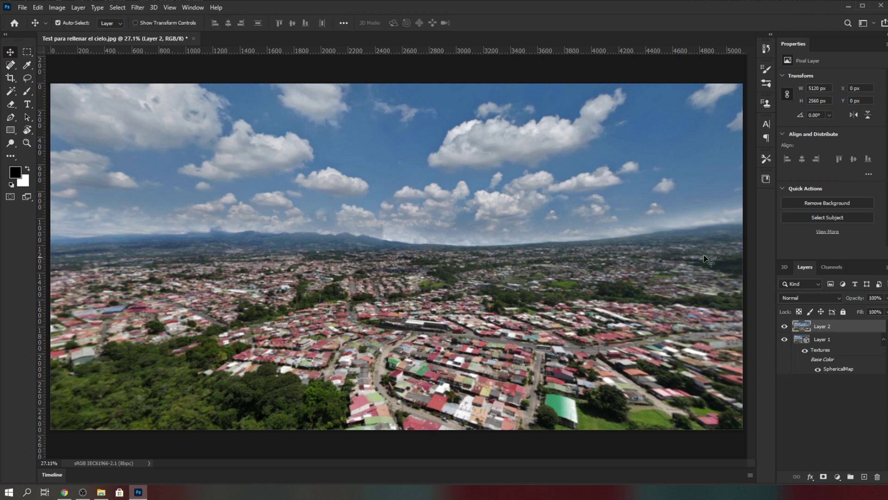
pyautogui.rightClick(813, 326)
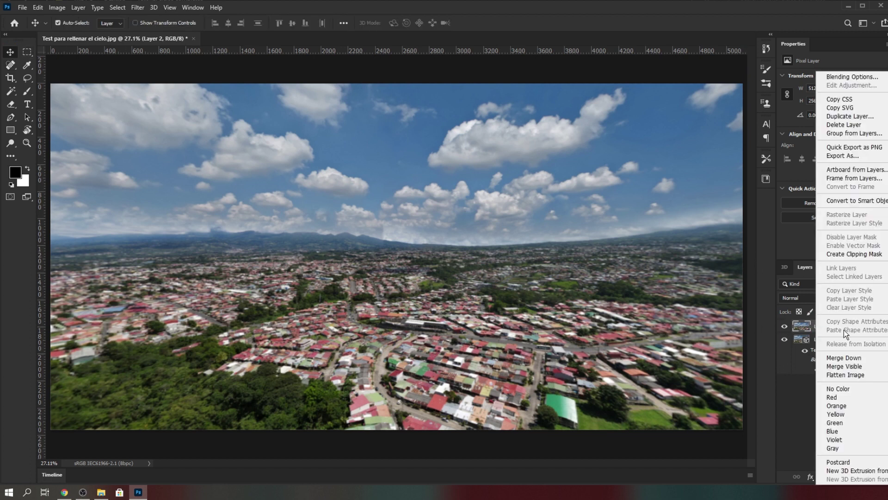
pyautogui.click(844, 357)
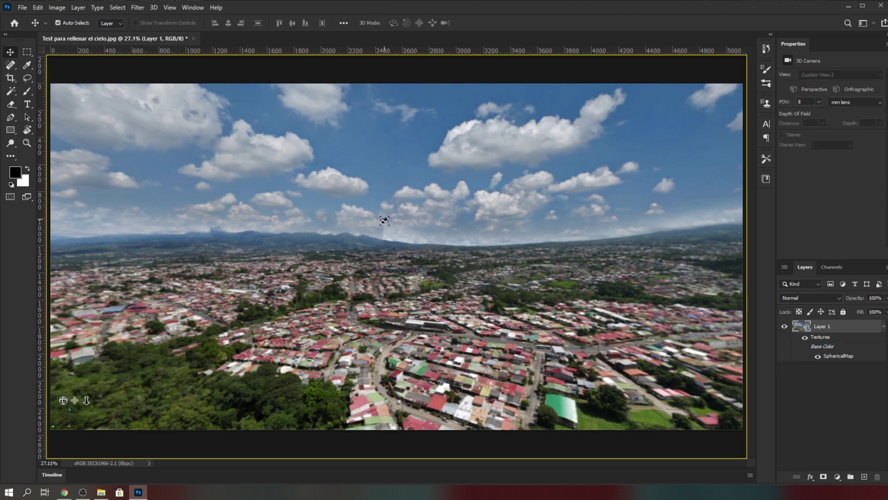
# - Rotate the panorama to check the healed horizon, then open the panorama layer's SphericalMap texture
pyautogui.moveTo(384, 226); pyautogui.dragTo(392, 250)
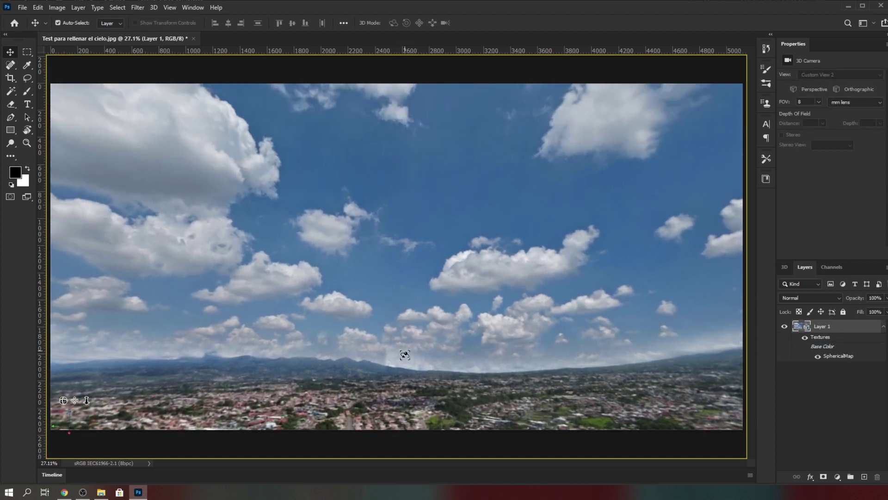
pyautogui.moveTo(407, 367); pyautogui.dragTo(402, 253)
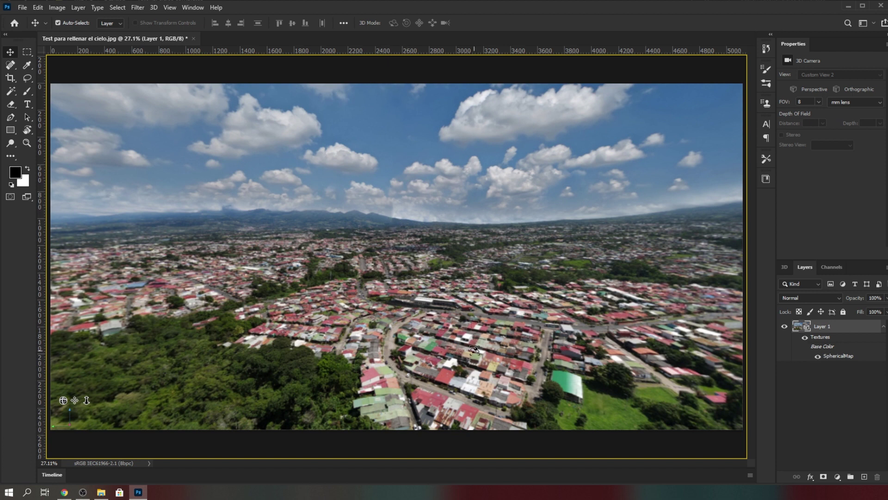
pyautogui.moveTo(835, 357)
pyautogui.doubleClick(835, 356)
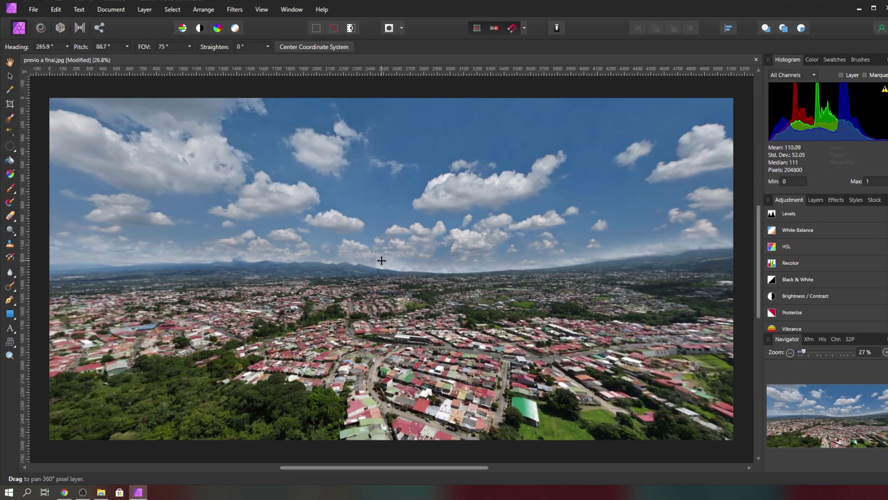
# - Inpaint the bright vertical seam in the clouds above the mountain slope with the Inpainting Brush reduced to 51.4 px
pyautogui.press('ctrl+KP_Add')
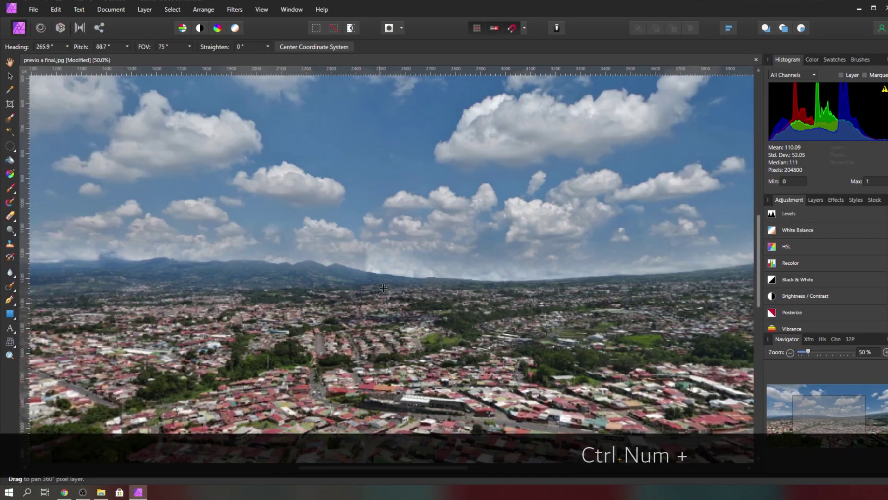
pyautogui.press('ctrl+KP_Add')
pyautogui.press('ctrl+KP_Add')
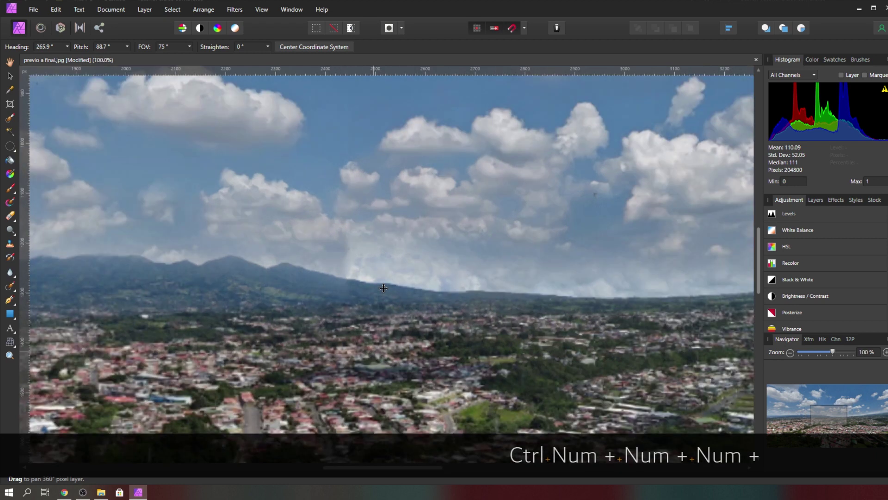
pyautogui.click(10, 288)
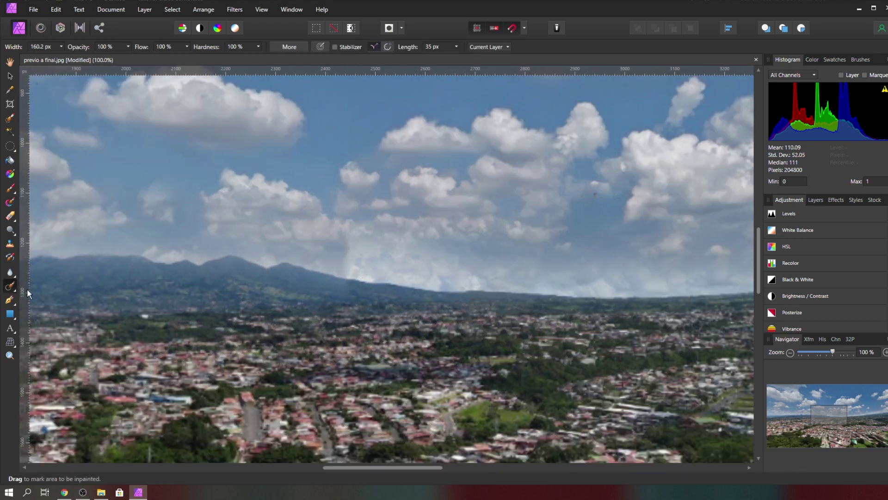
pyautogui.press('[')
pyautogui.press('[')
pyautogui.press('[')
pyautogui.press('[')
pyautogui.press('[')
pyautogui.press('[')
pyautogui.press('[')
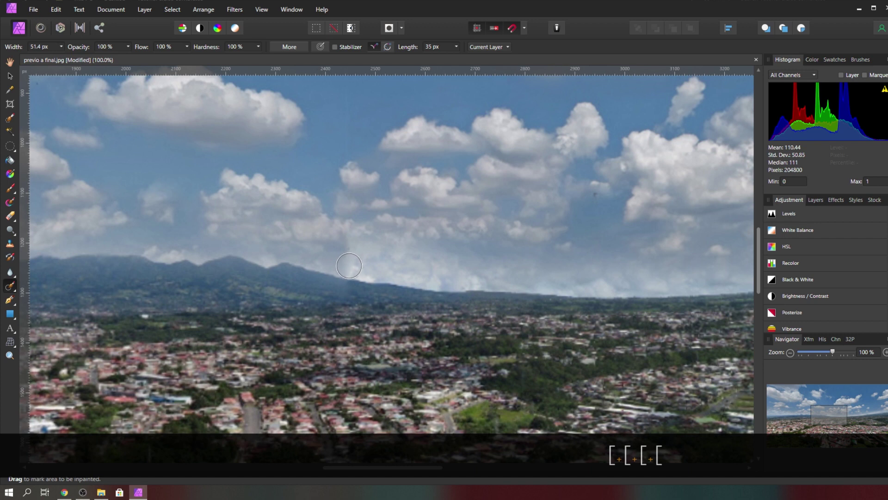
pyautogui.moveTo(349, 266)
pyautogui.mouseDown()
pyautogui.moveTo(348, 231)
pyautogui.moveTo(348, 259)
pyautogui.mouseUp()
# - Reduce the brush to 31.5 px, undo the last inpainting stroke, and return to the Move tool
pyautogui.press('[')
pyautogui.press('[')
pyautogui.press('[')
pyautogui.hotkey('ctrl', 'z')
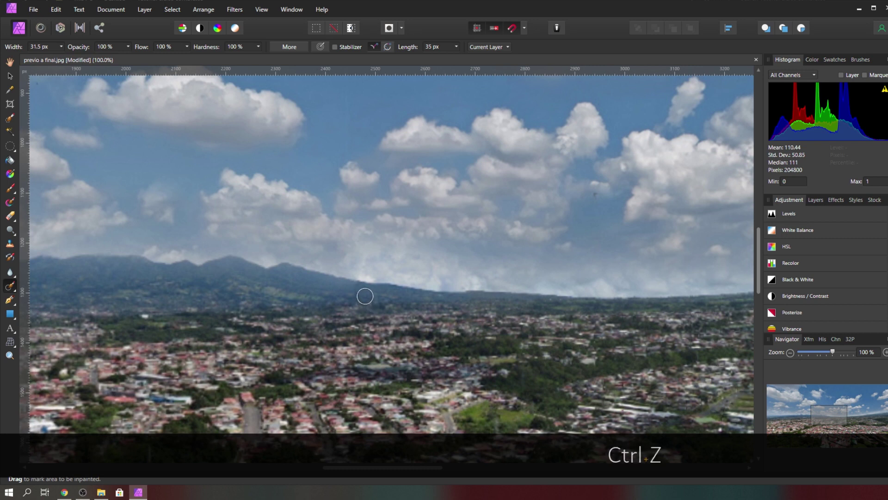
pyautogui.press('ctrl+KP_0')
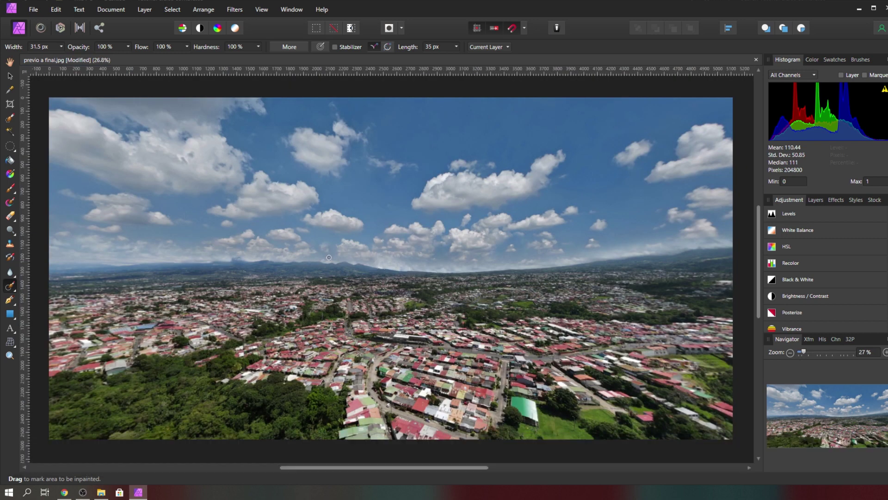
pyautogui.click(11, 78)
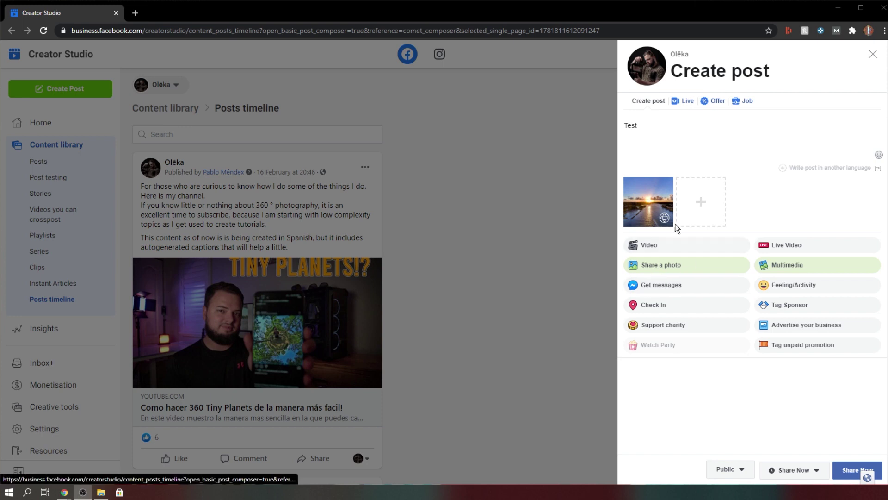
# - Open the starting view of the 360 photo in the Creator Studio post and rotate it around the sun over the channel
pyautogui.click(664, 218)
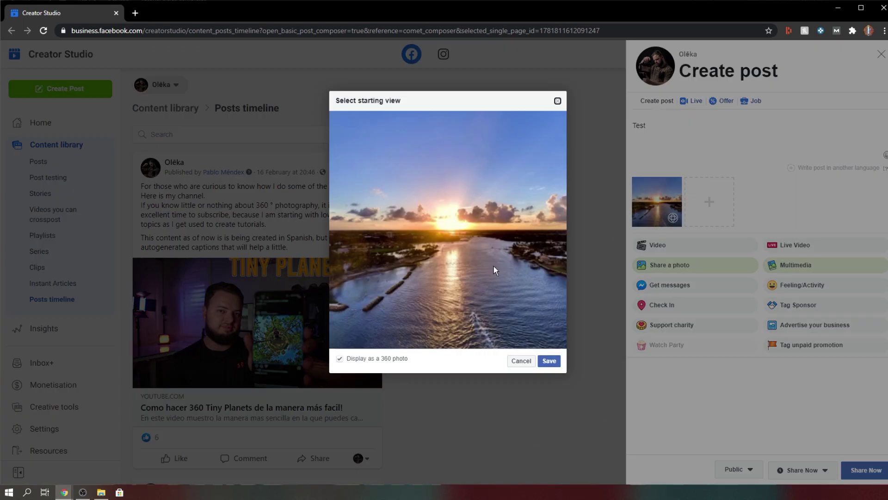
pyautogui.moveTo(401, 243); pyautogui.dragTo(445, 267)
pyautogui.moveTo(462, 275); pyautogui.dragTo(469, 253)
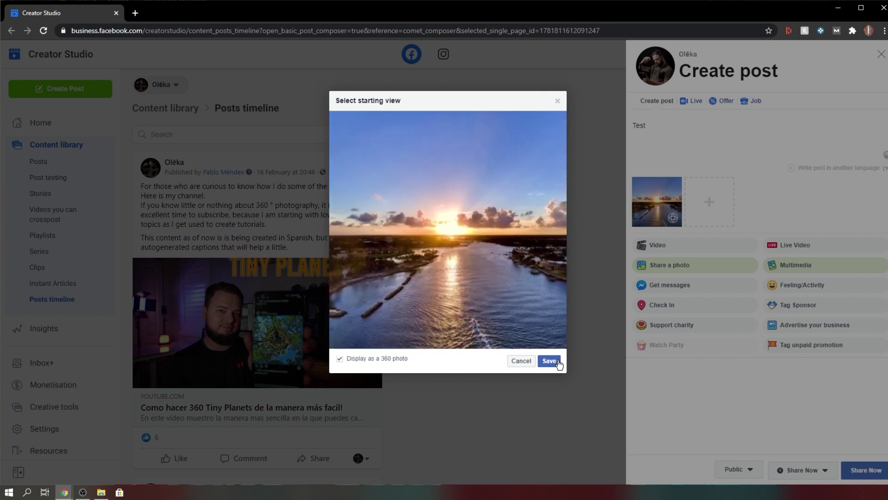
pyautogui.moveTo(422, 234)
pyautogui.mouseDown()
pyautogui.moveTo(433, 222)
pyautogui.moveTo(447, 241)
pyautogui.moveTo(511, 245)
pyautogui.moveTo(414, 254)
pyautogui.moveTo(383, 293)
pyautogui.moveTo(408, 284)
pyautogui.moveTo(483, 299)
pyautogui.mouseUp()
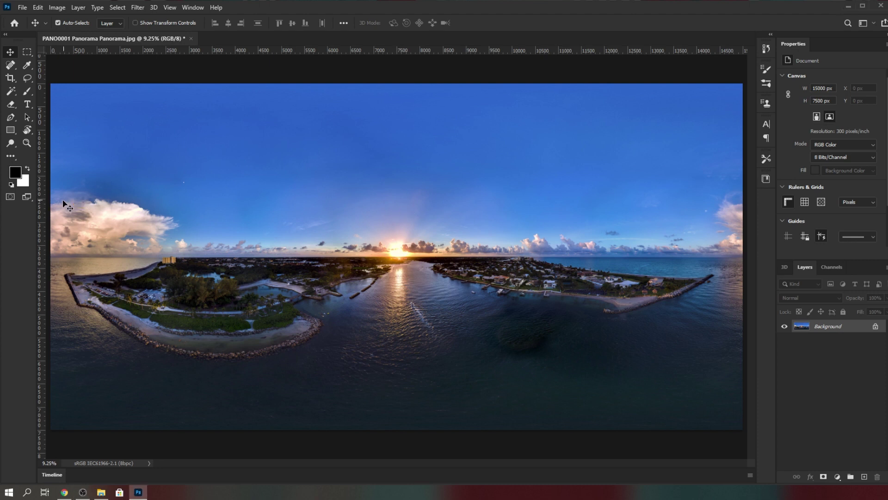
# - In Photoshop, place a vertical guide at the panorama's horizontal centre and open the Offset filter beside it
pyautogui.moveTo(44, 207); pyautogui.dragTo(398, 230)
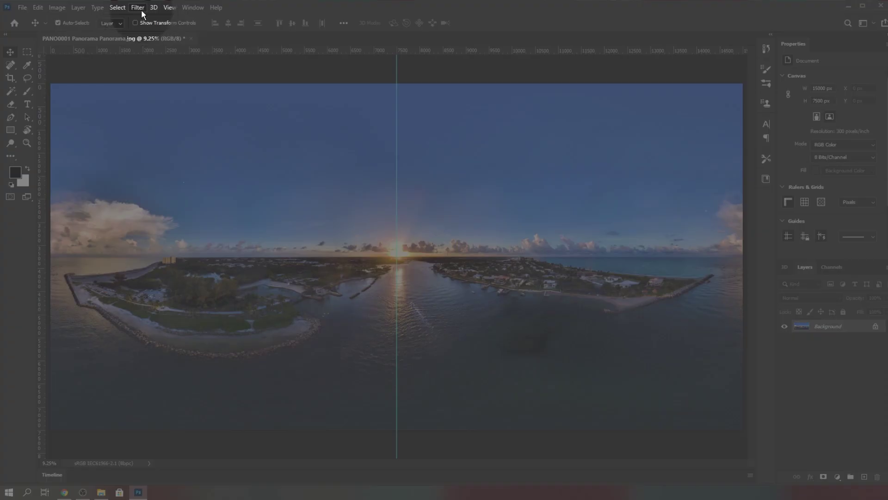
pyautogui.click(141, 10)
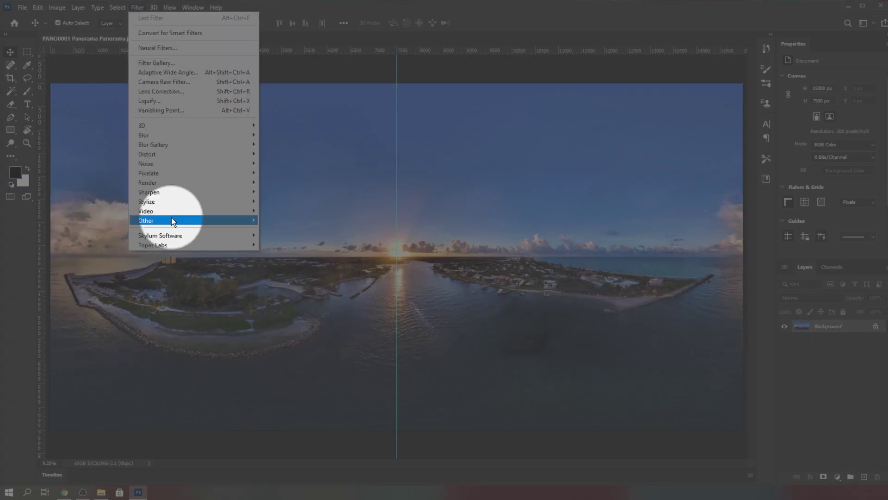
pyautogui.moveTo(171, 218)
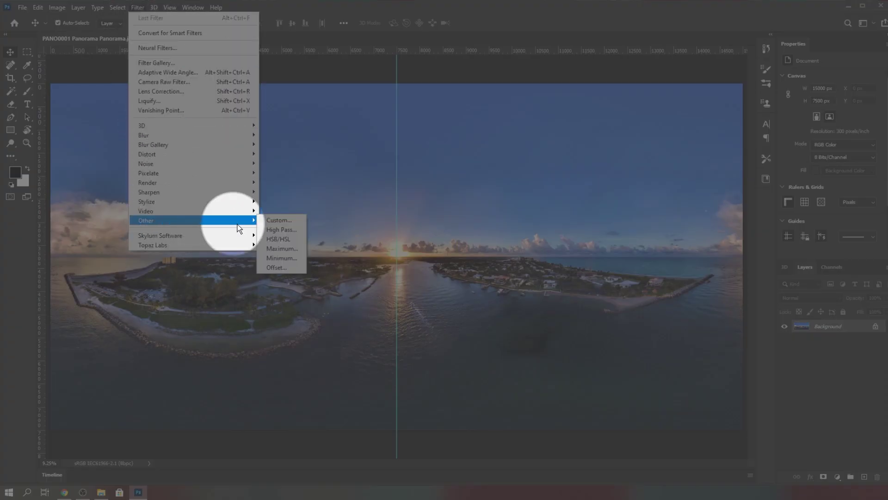
pyautogui.click(280, 267)
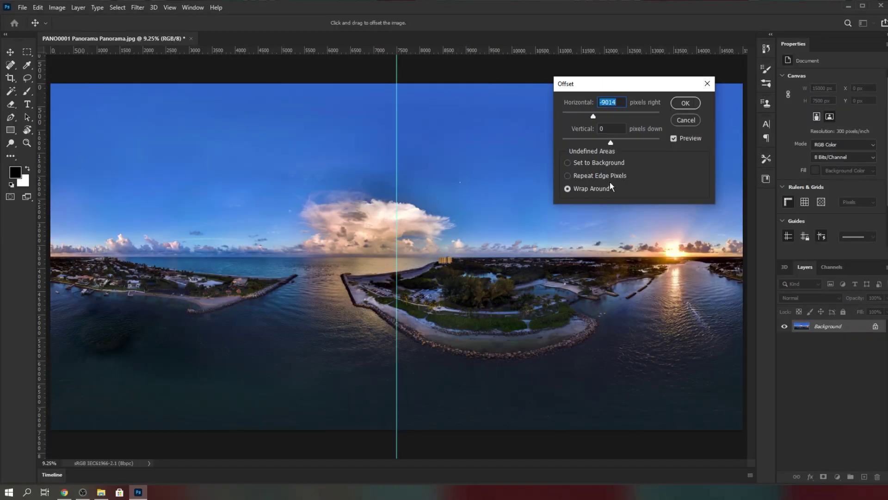
pyautogui.moveTo(649, 90); pyautogui.dragTo(568, 86)
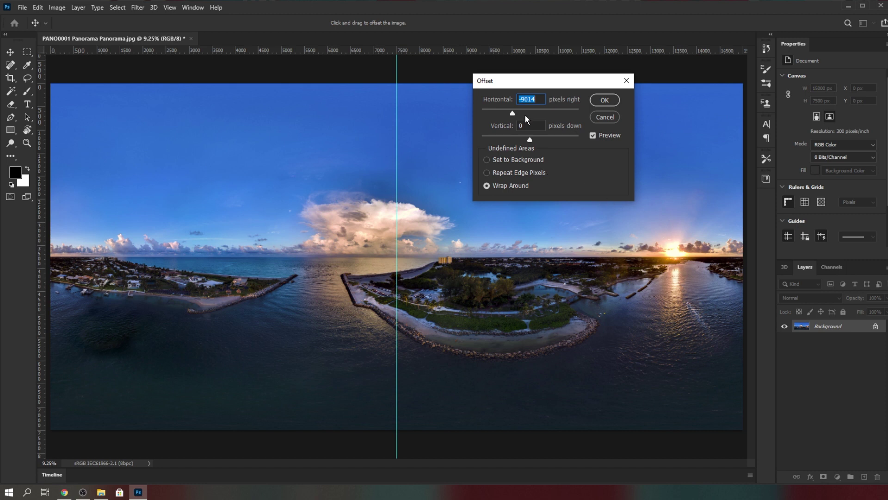
# - Offset the panorama horizontally by -7474 px with Wrap Around, keeping the vertical offset at 0
pyautogui.moveTo(512, 114); pyautogui.dragTo(516, 115)
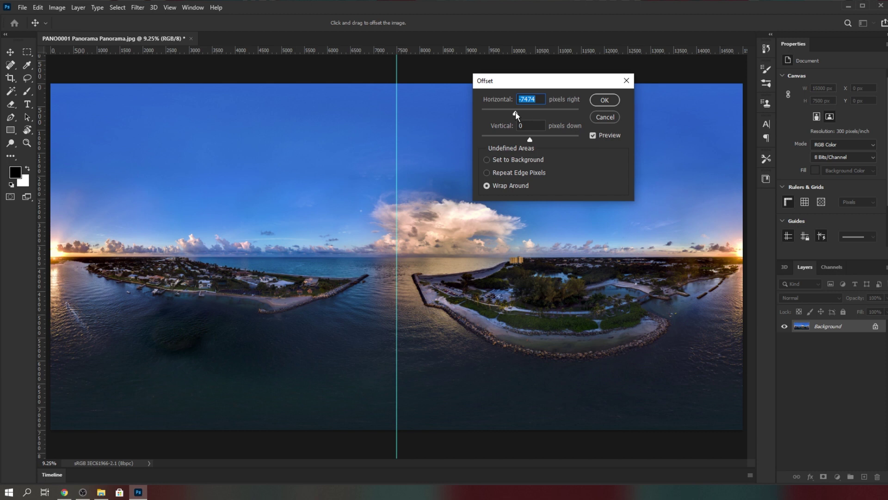
pyautogui.moveTo(516, 112); pyautogui.dragTo(516, 114)
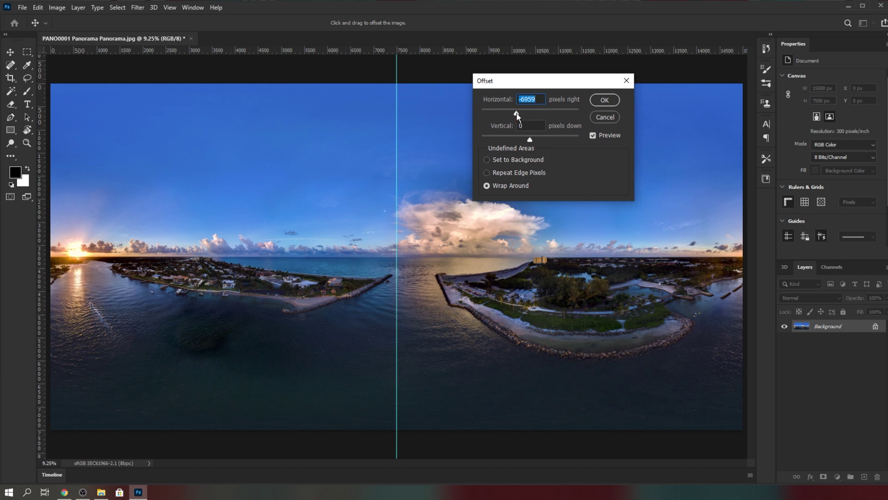
pyautogui.moveTo(517, 114); pyautogui.dragTo(516, 113)
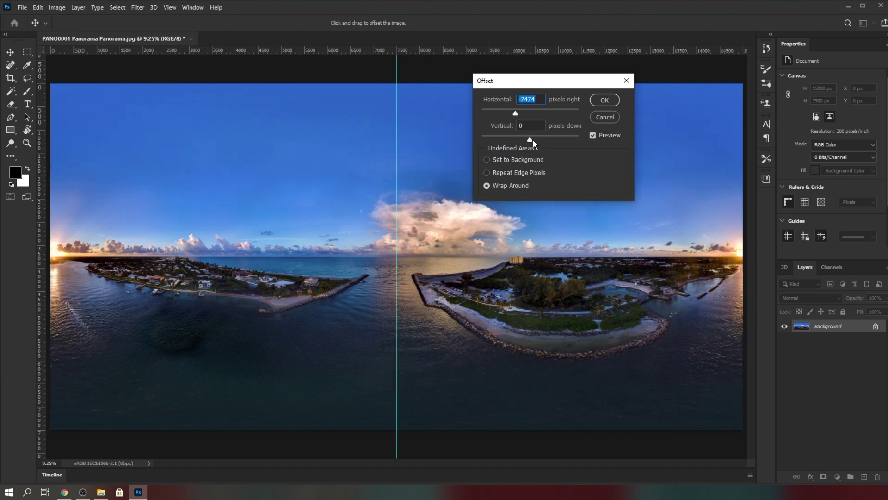
pyautogui.click(541, 139)
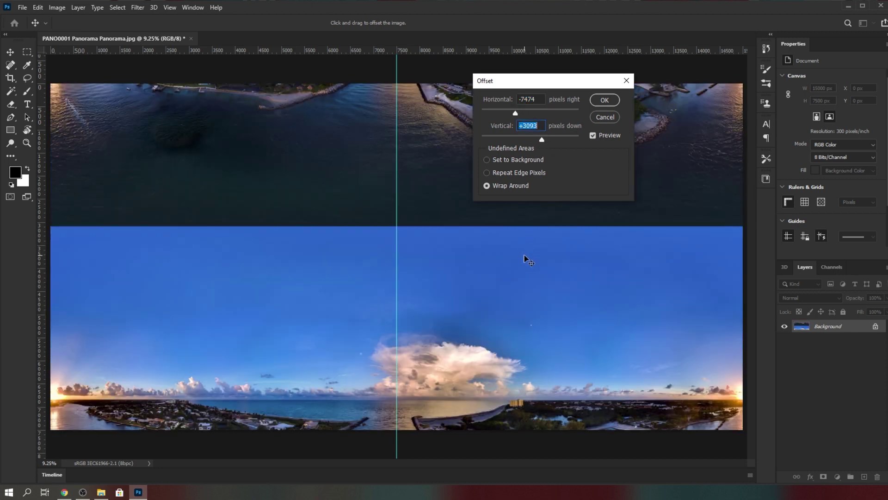
pyautogui.hotkey('ctrl', 'z')
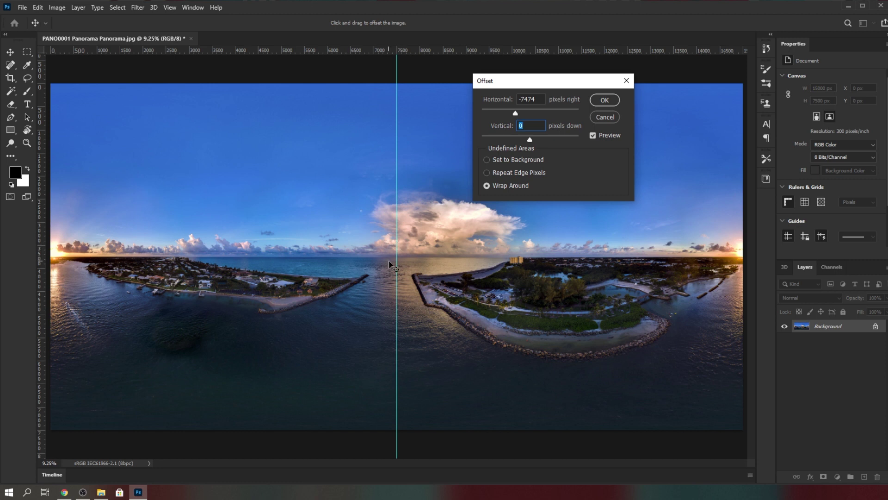
pyautogui.click(605, 100)
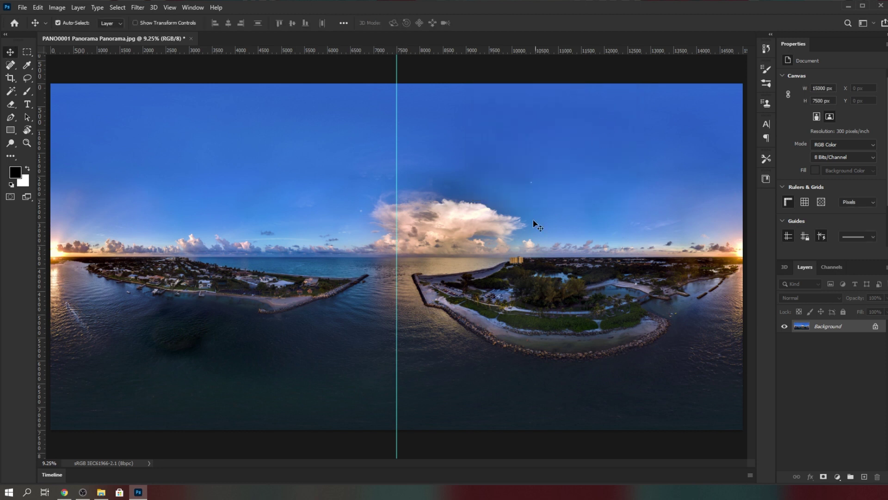
# - Create a new spherical panorama layer from the Background layer
pyautogui.click(152, 8)
pyautogui.moveTo(167, 48)
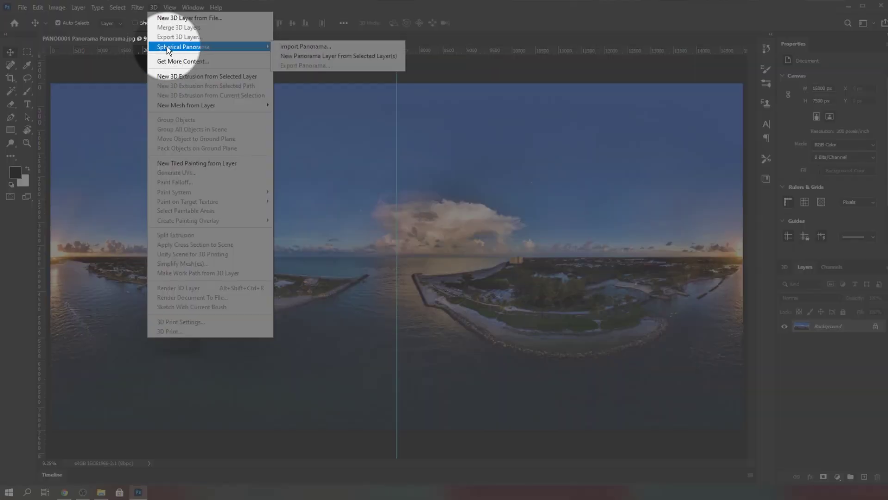
pyautogui.click(288, 56)
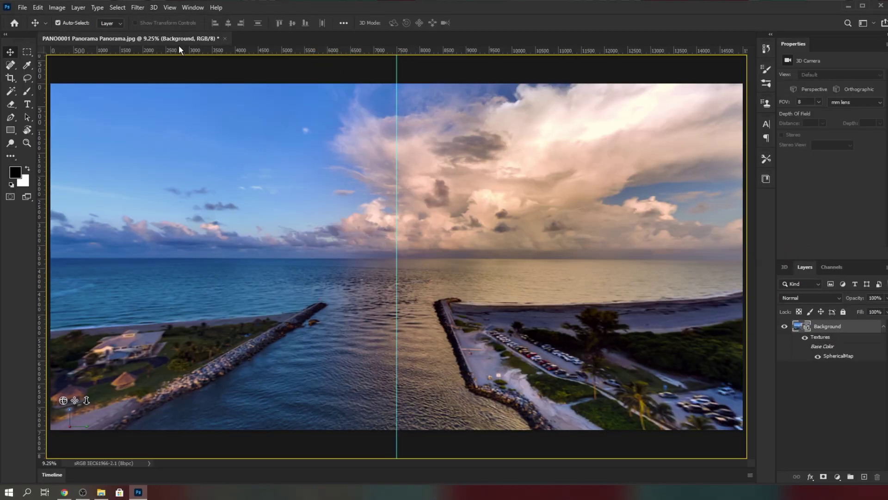
# - Export the spherical panorama as a JPEG named "punto de inicio" in the Desktop folder "Tutorial cielos completos"
pyautogui.click(154, 8)
pyautogui.moveTo(195, 48)
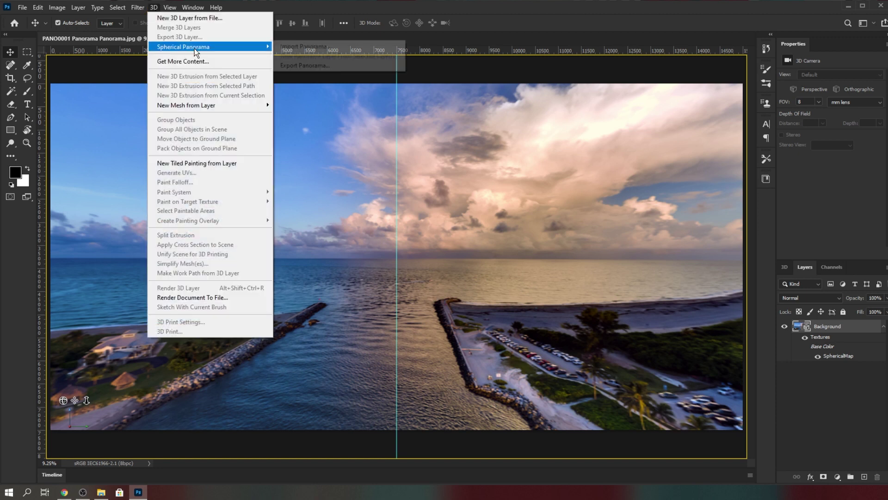
pyautogui.click(310, 65)
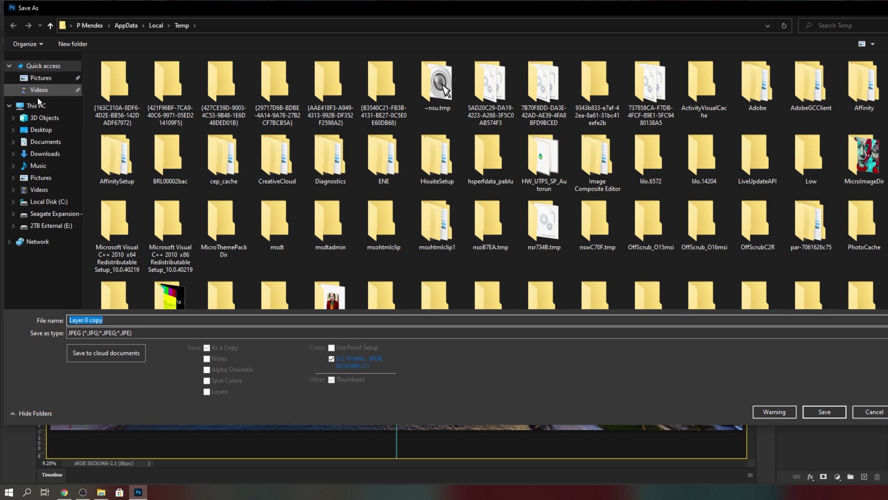
pyautogui.click(41, 130)
pyautogui.doubleClick(176, 109)
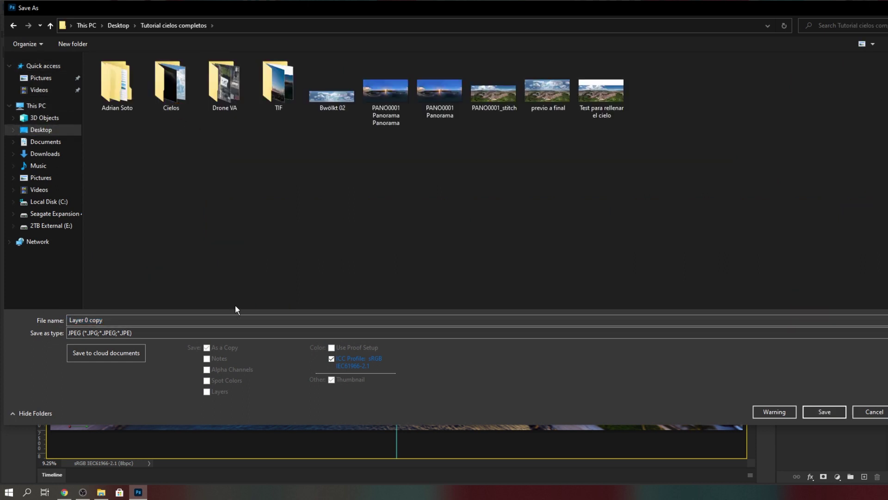
pyautogui.click(235, 320)
pyautogui.write('punto de inicio')
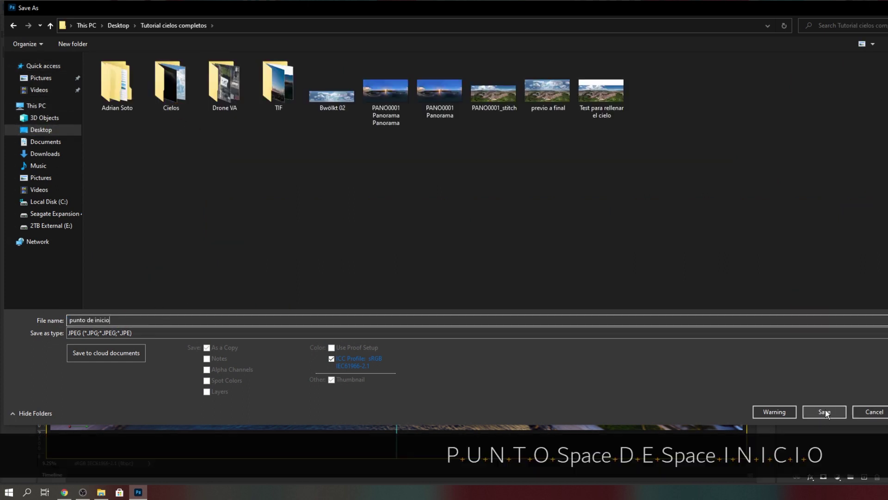
pyautogui.click(825, 412)
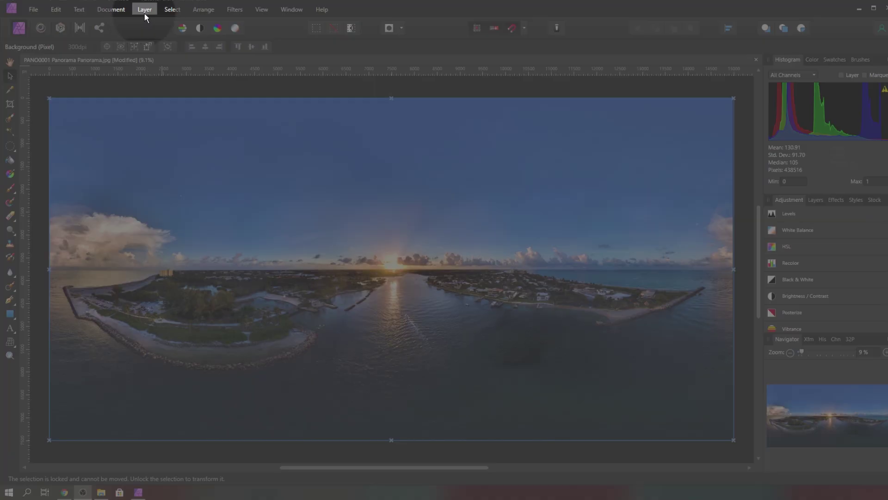
# - In Affinity Photo, apply an equirectangular live projection and center the coordinate system on the channel view at heading 273.9°, pitch 92.1°
pyautogui.click(144, 10)
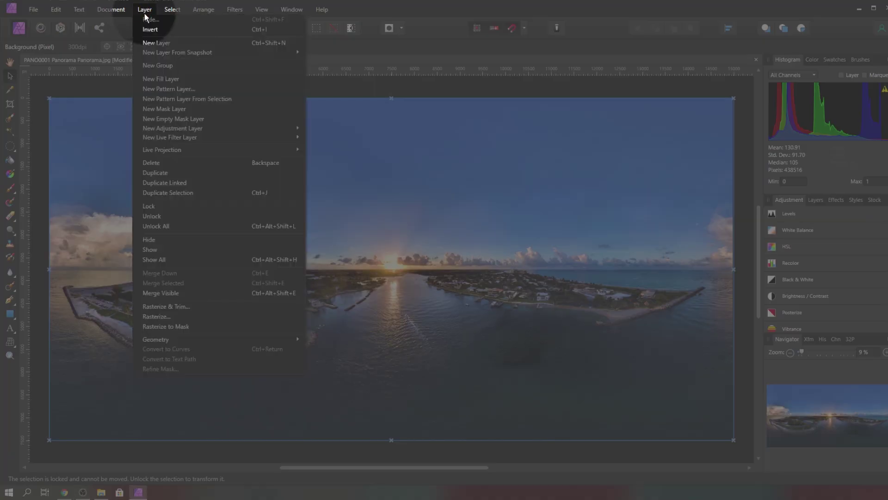
pyautogui.moveTo(173, 151)
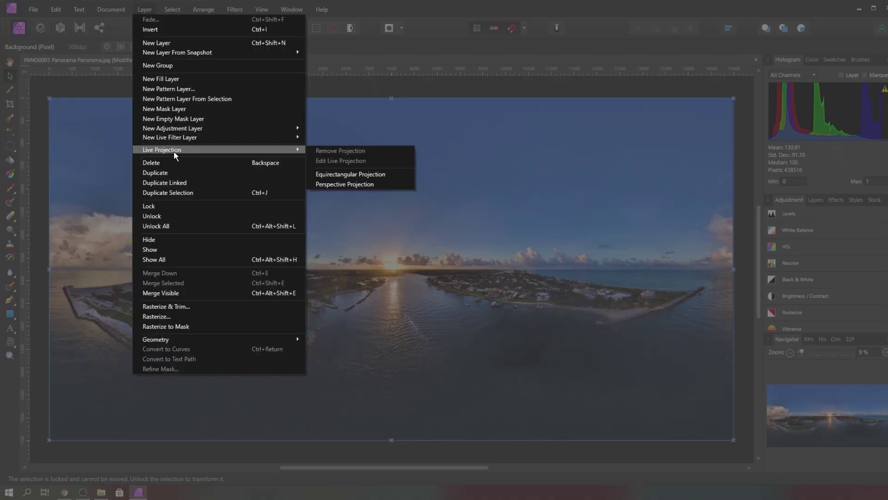
pyautogui.click(384, 177)
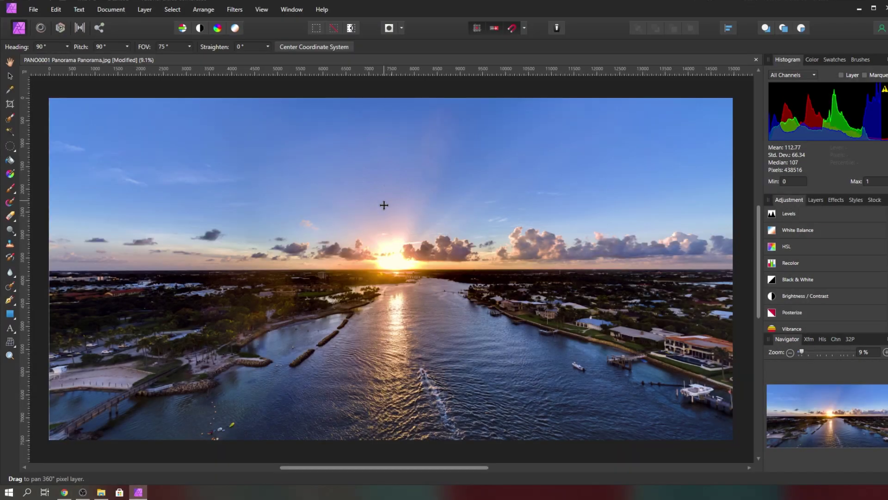
pyautogui.moveTo(373, 256); pyautogui.dragTo(582, 251)
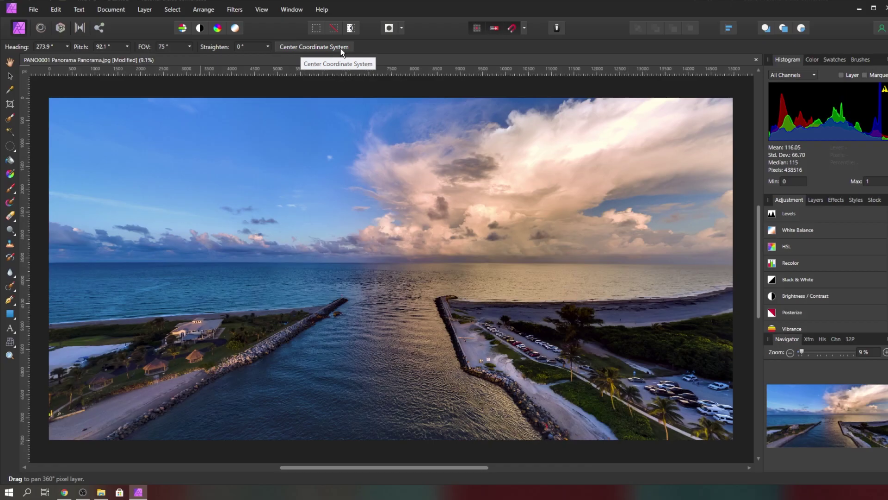
pyautogui.click(341, 47)
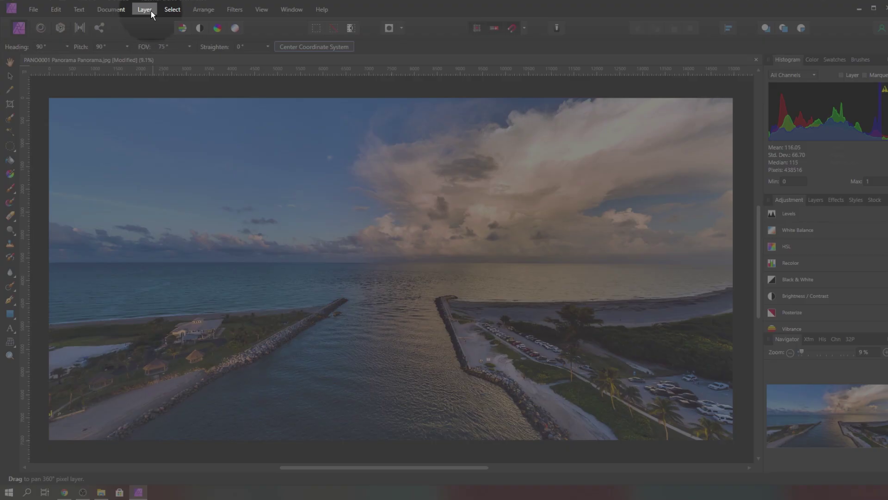
# - Remove the live projection from the recentered panorama and switch to the Move tool
pyautogui.click(145, 9)
pyautogui.moveTo(245, 149)
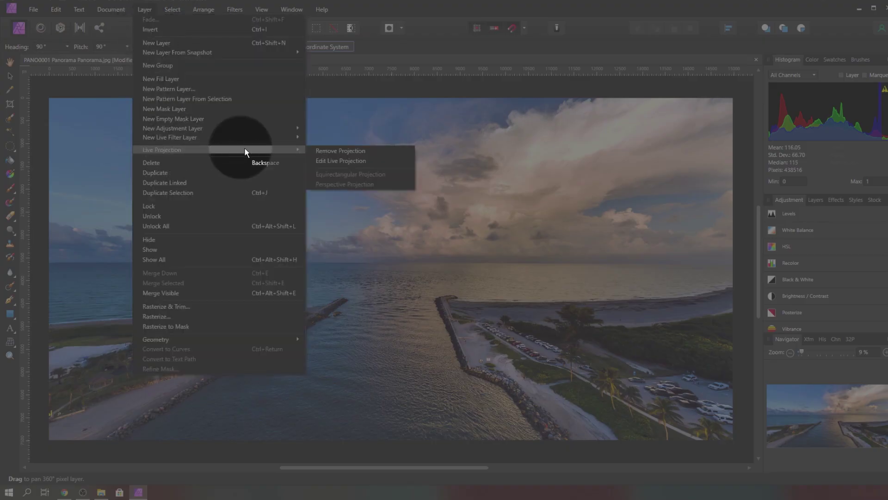
pyautogui.click(333, 154)
pyautogui.press('v')
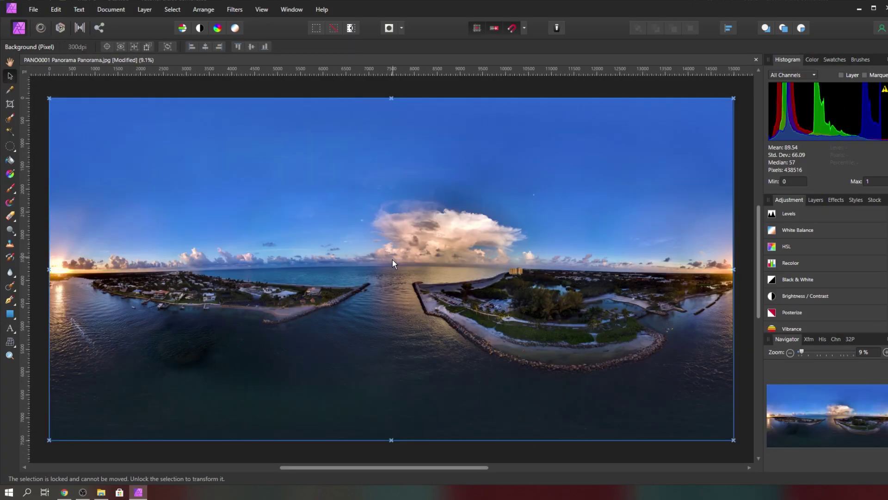